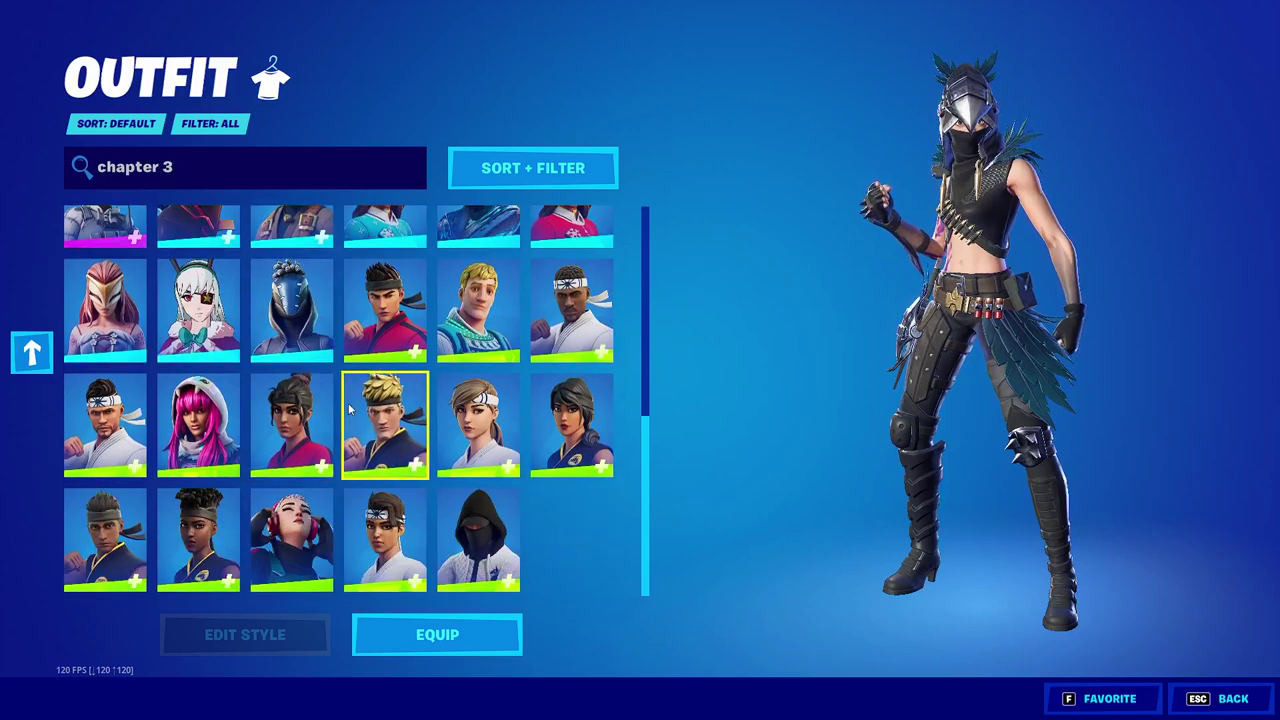
# Select Spider-Man, browse its styles, and equip it in the Photo Negative style.
pyautogui.click(585, 308)
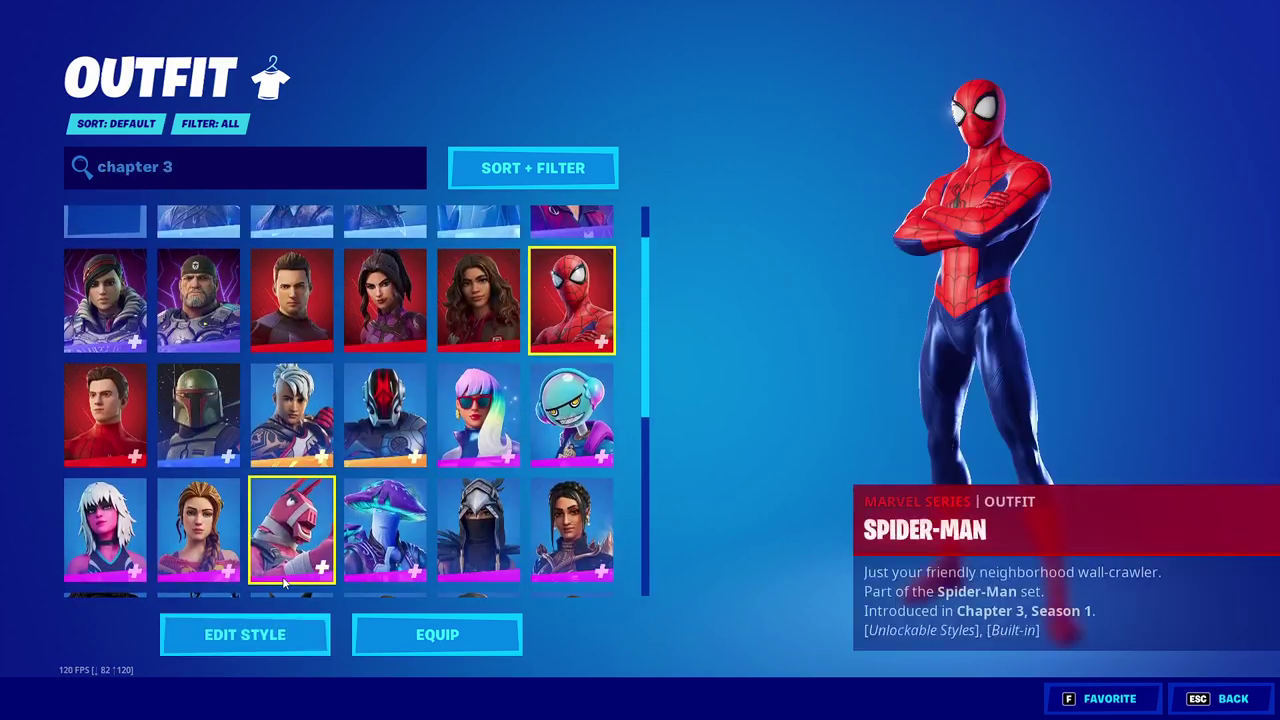
pyautogui.click(262, 638)
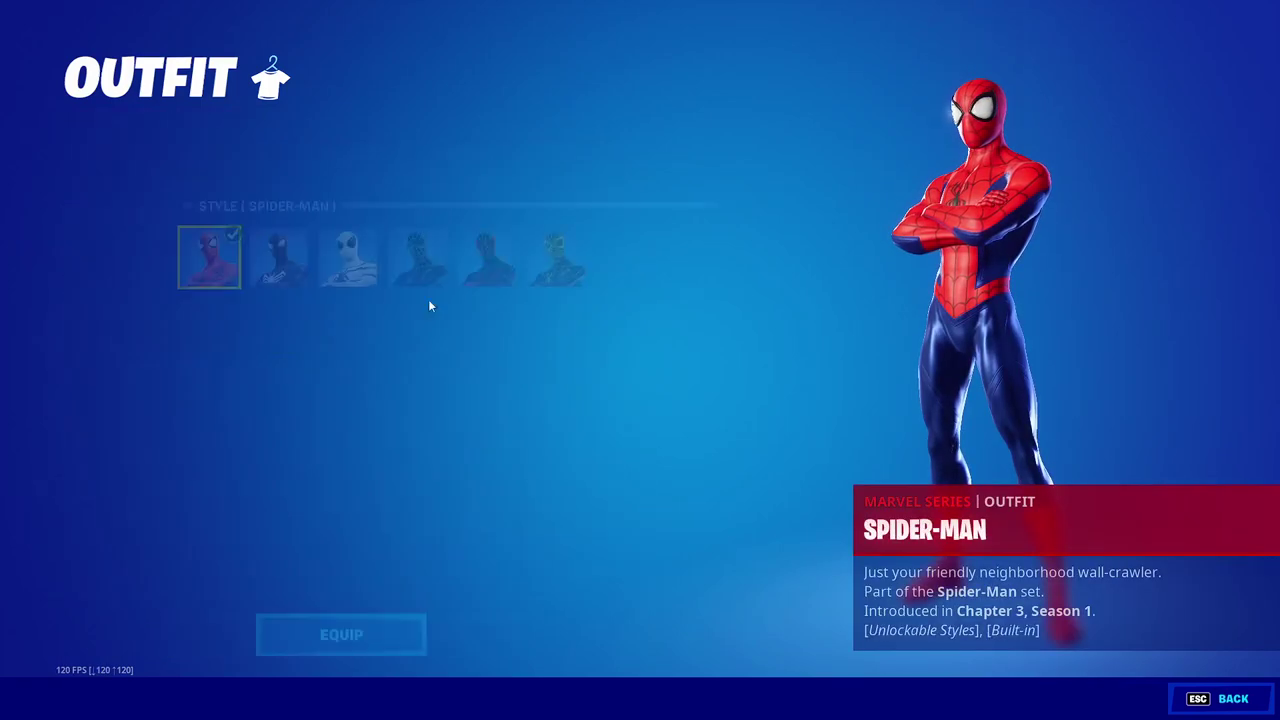
pyautogui.press('Right')
pyautogui.press('Right')
pyautogui.press('Right')
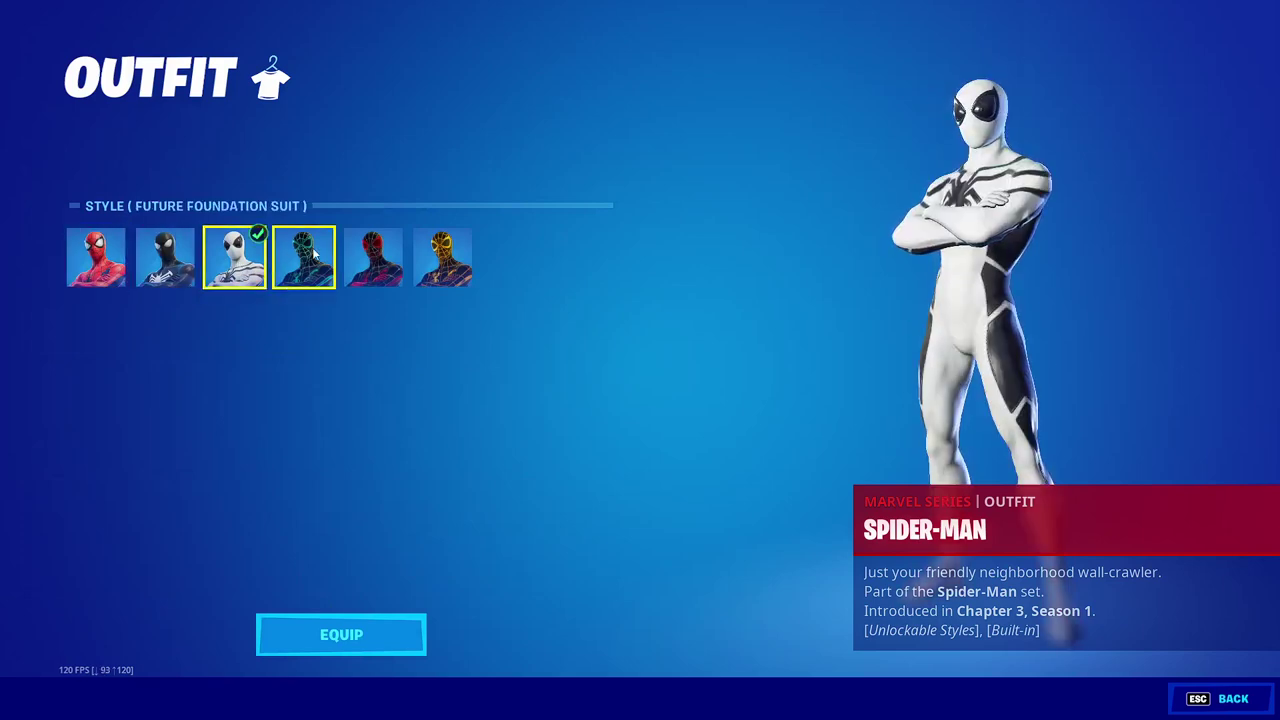
pyautogui.press('Right')
pyautogui.click(425, 262)
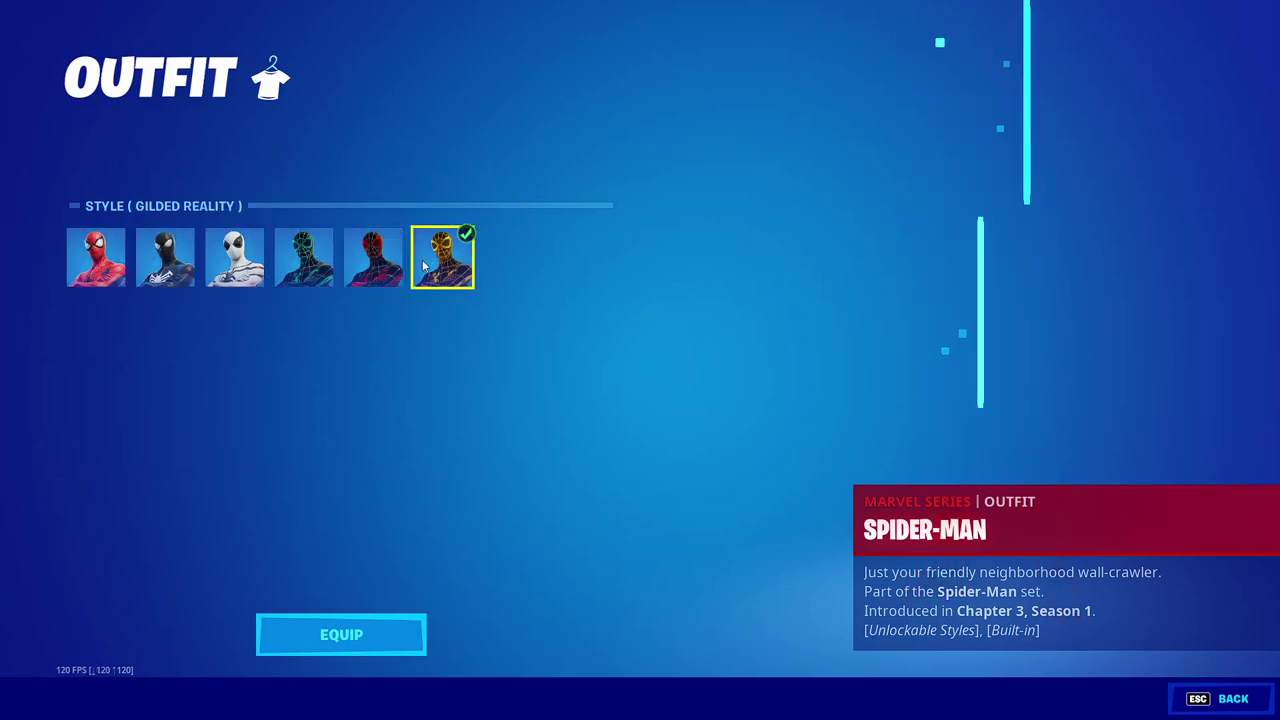
pyautogui.click(312, 265)
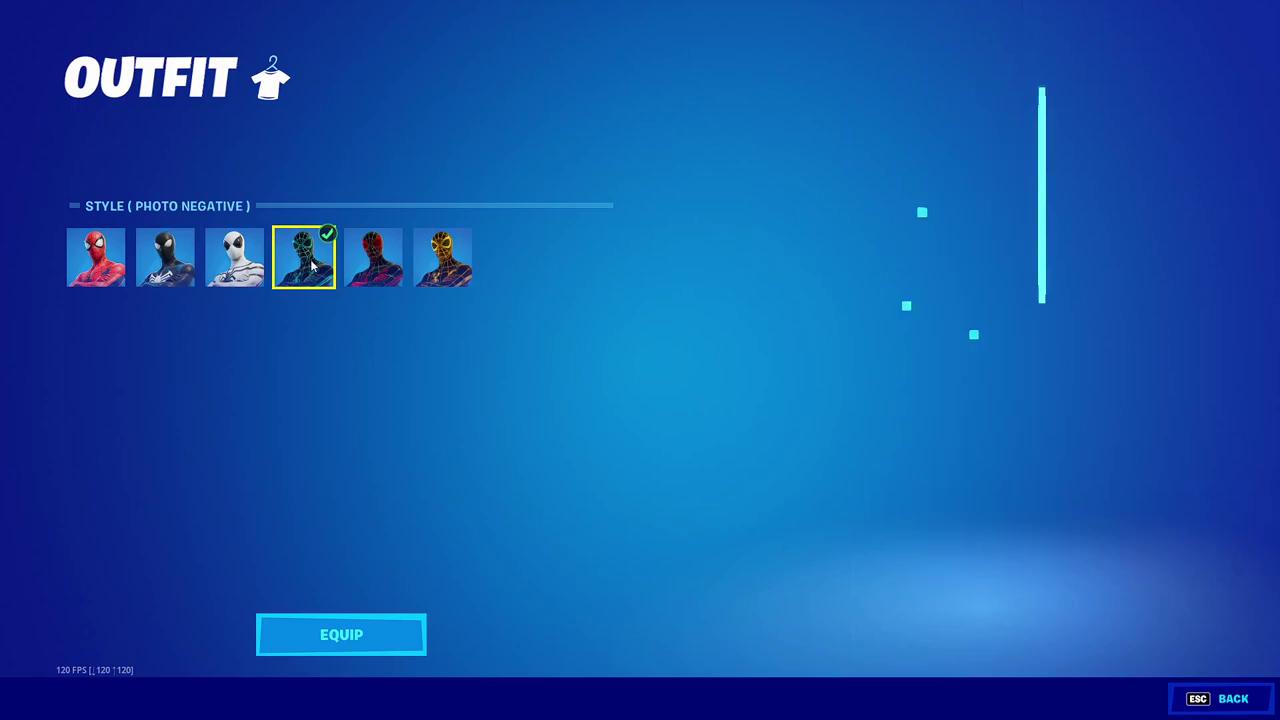
pyautogui.click(341, 636)
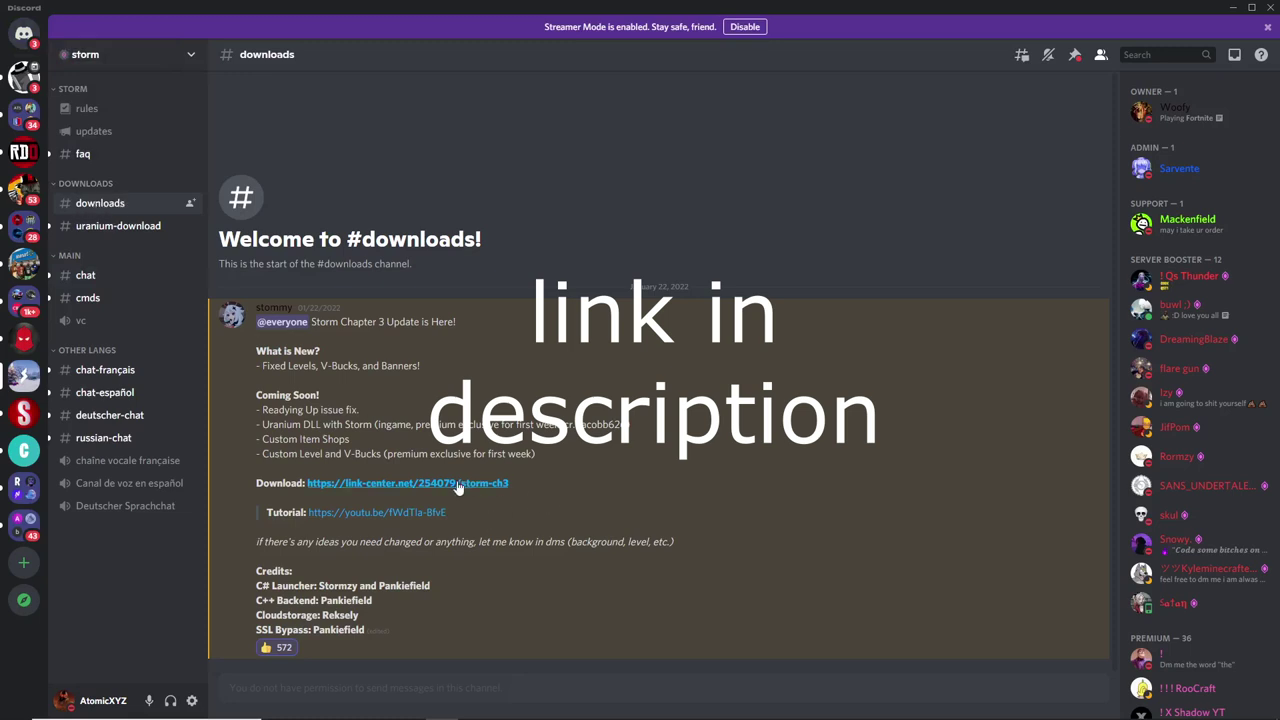
# Follow the Download link in the Storm Chapter 3 post in #downloads.
pyautogui.click(363, 484)
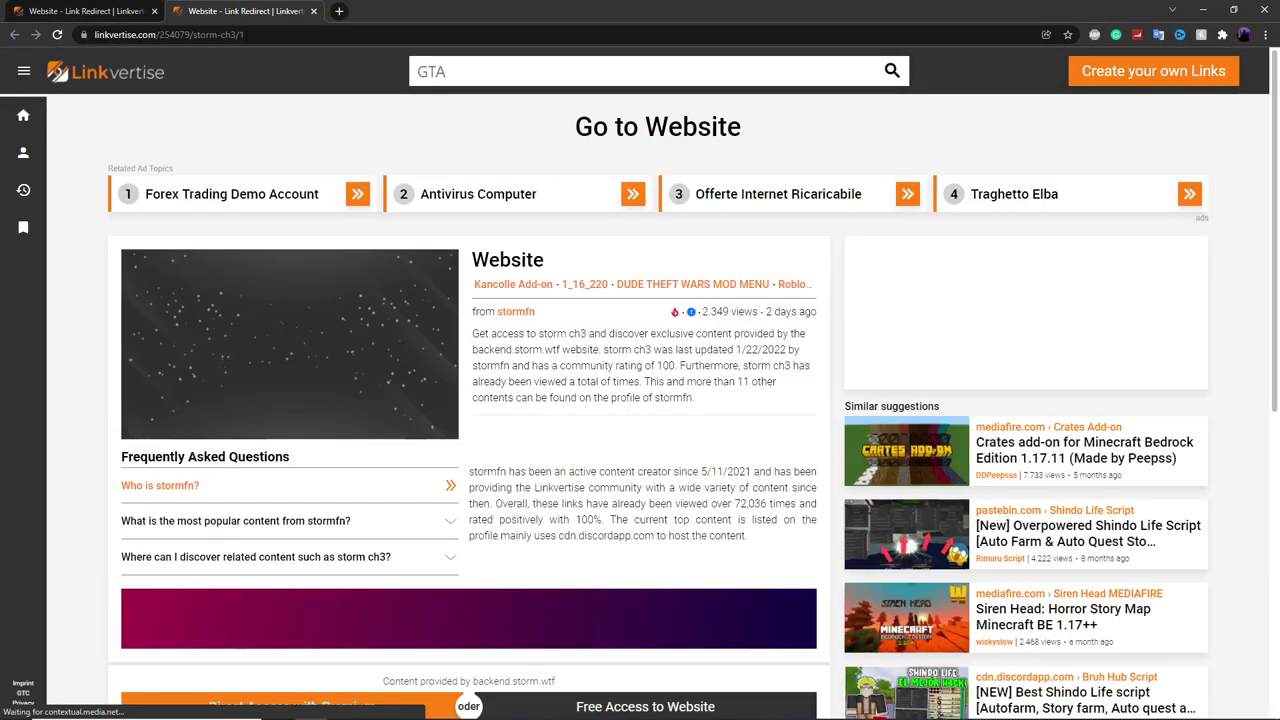
# Take Linkvertise's Free Access route and start downloading the storm ch3 file.
pyautogui.scroll(-3, 686, 368)
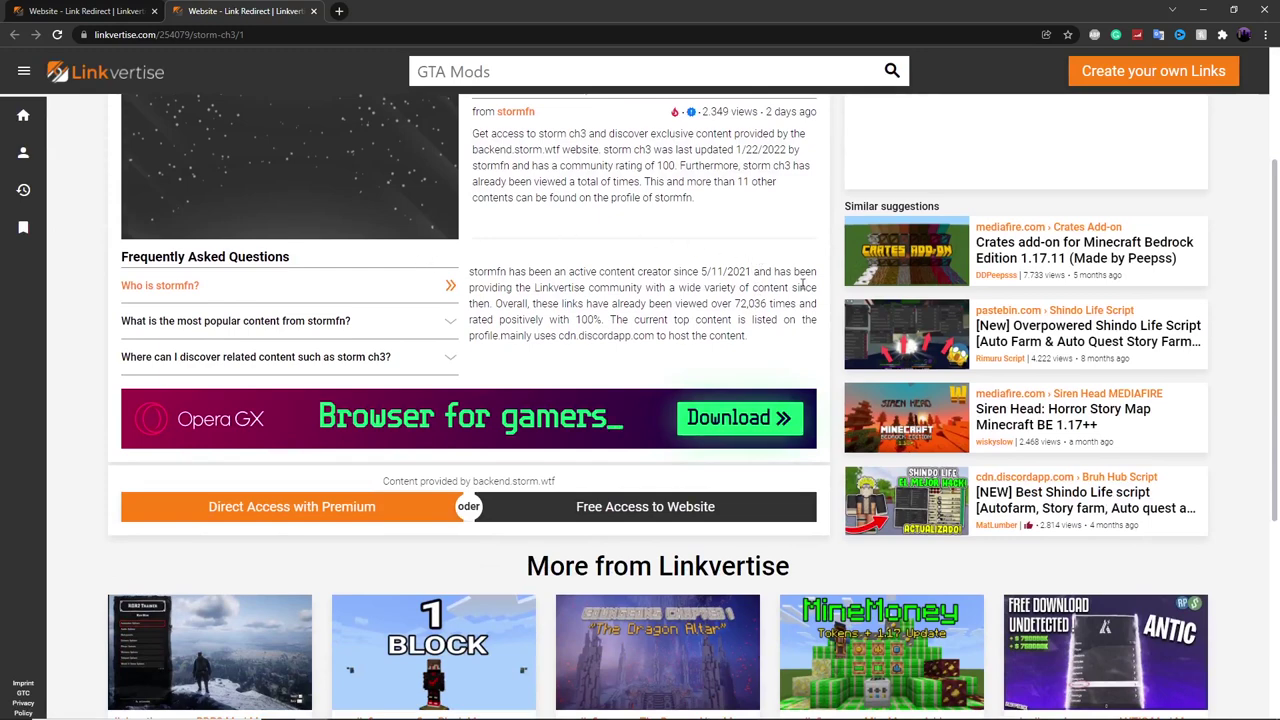
pyautogui.click(667, 508)
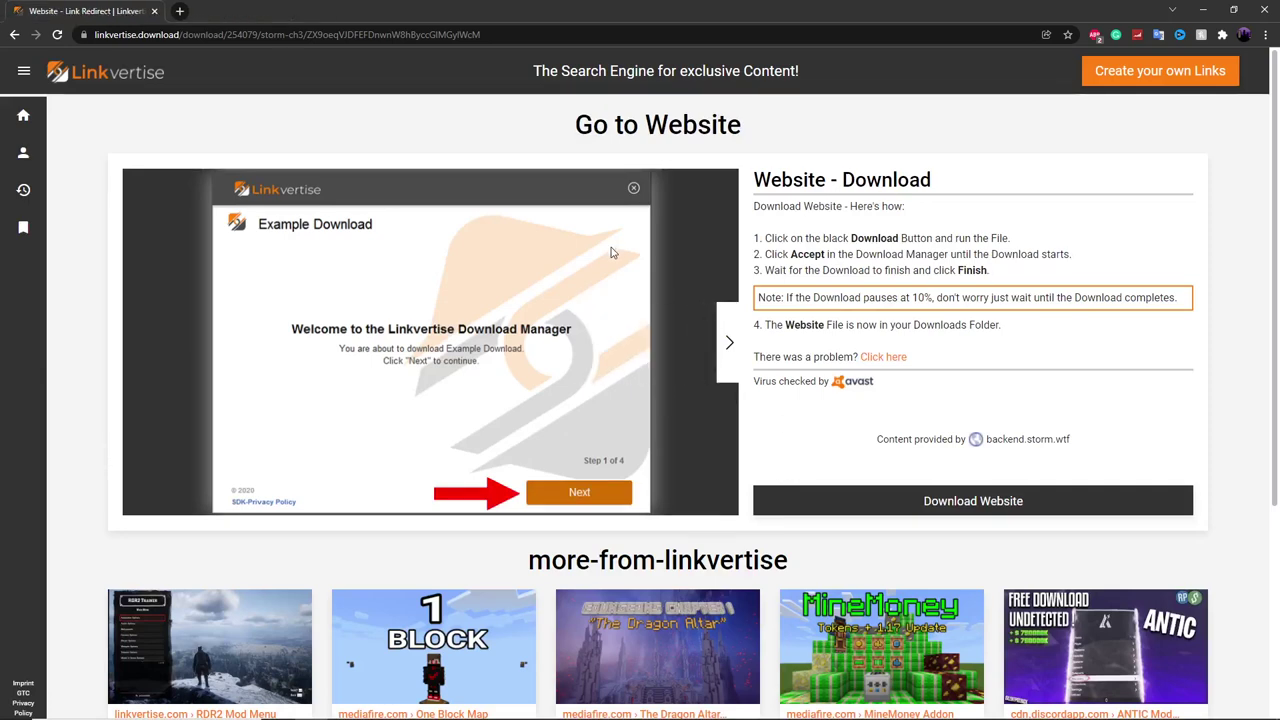
pyautogui.click(986, 508)
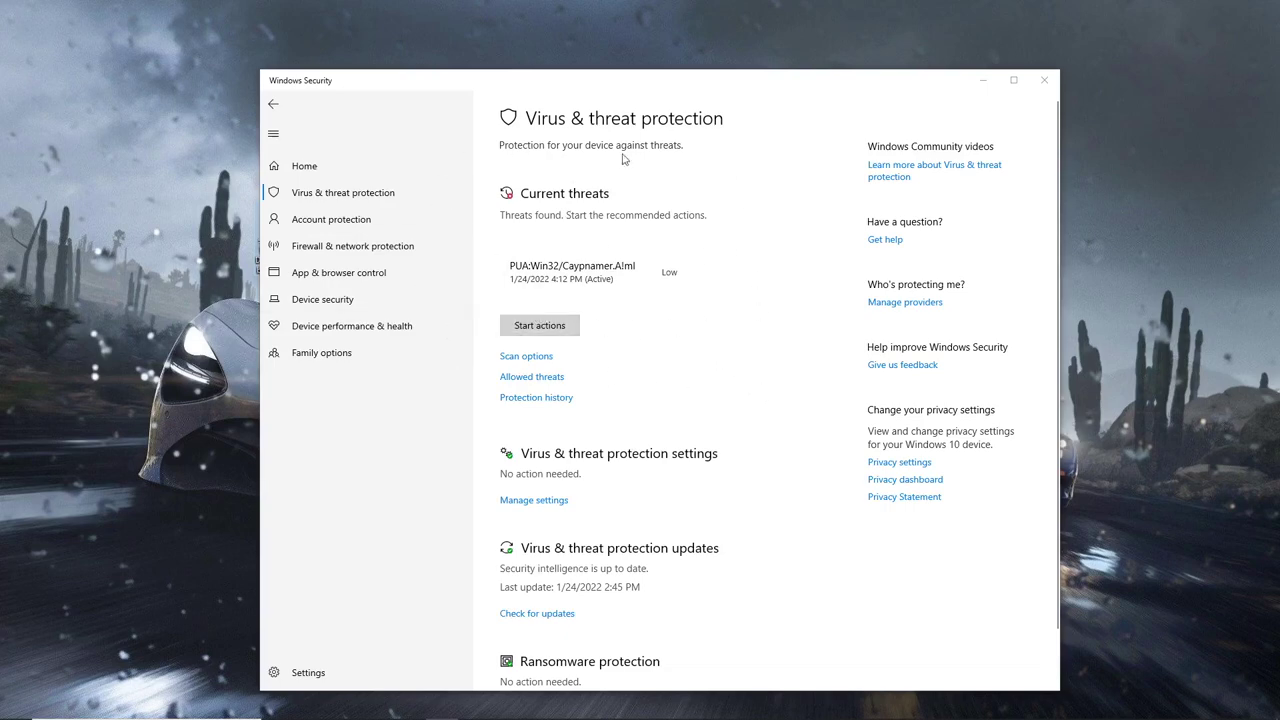
# Switch off Real-time protection in the virus protection settings and close Windows Security.
pyautogui.click(553, 501)
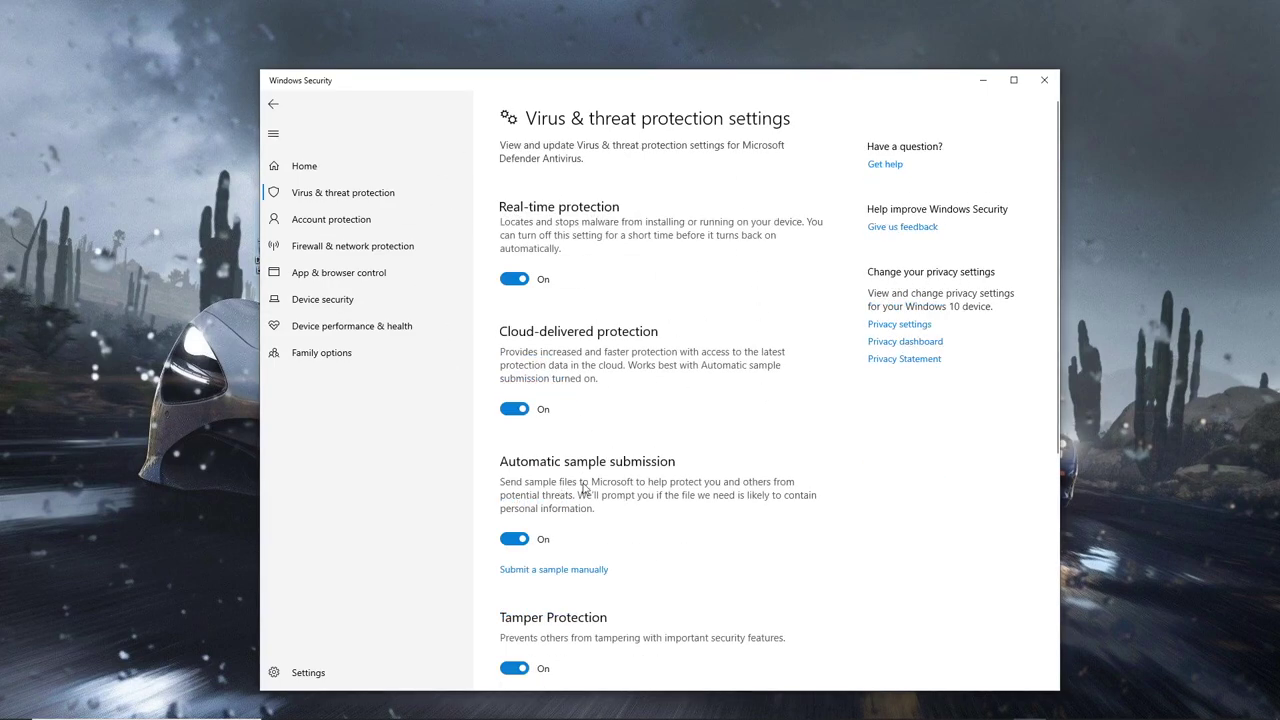
pyautogui.click(519, 283)
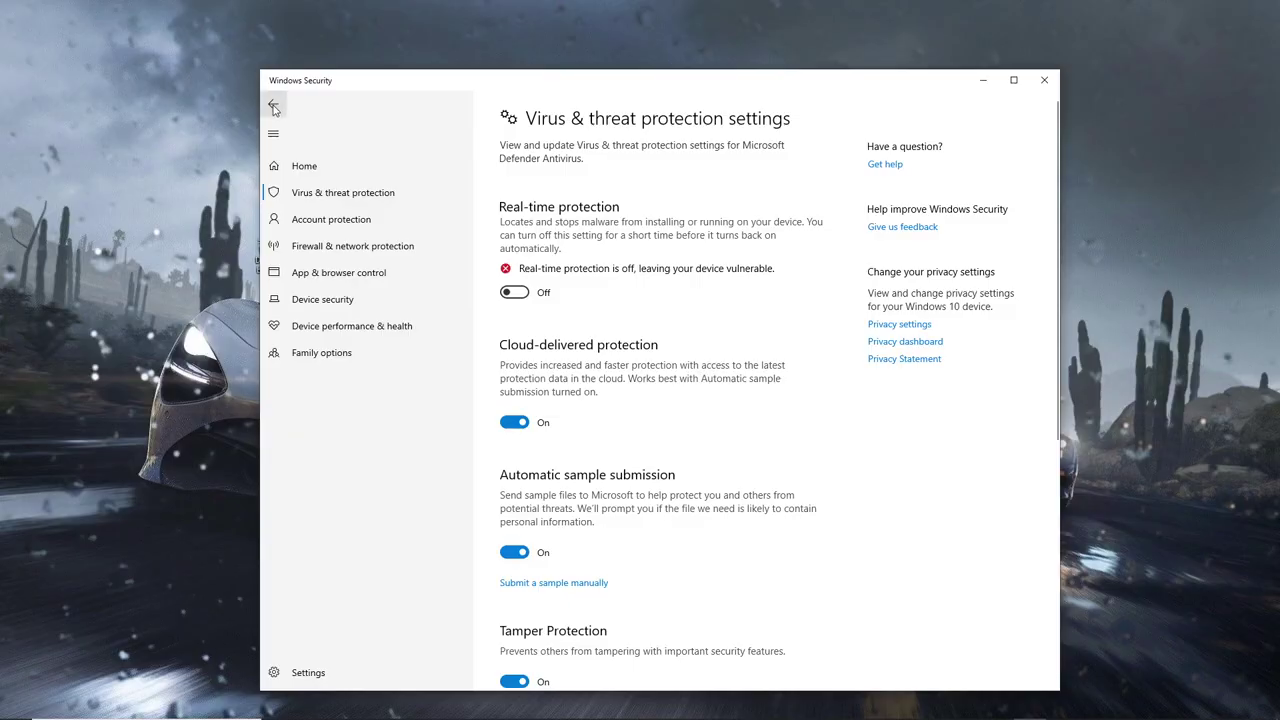
pyautogui.click(273, 106)
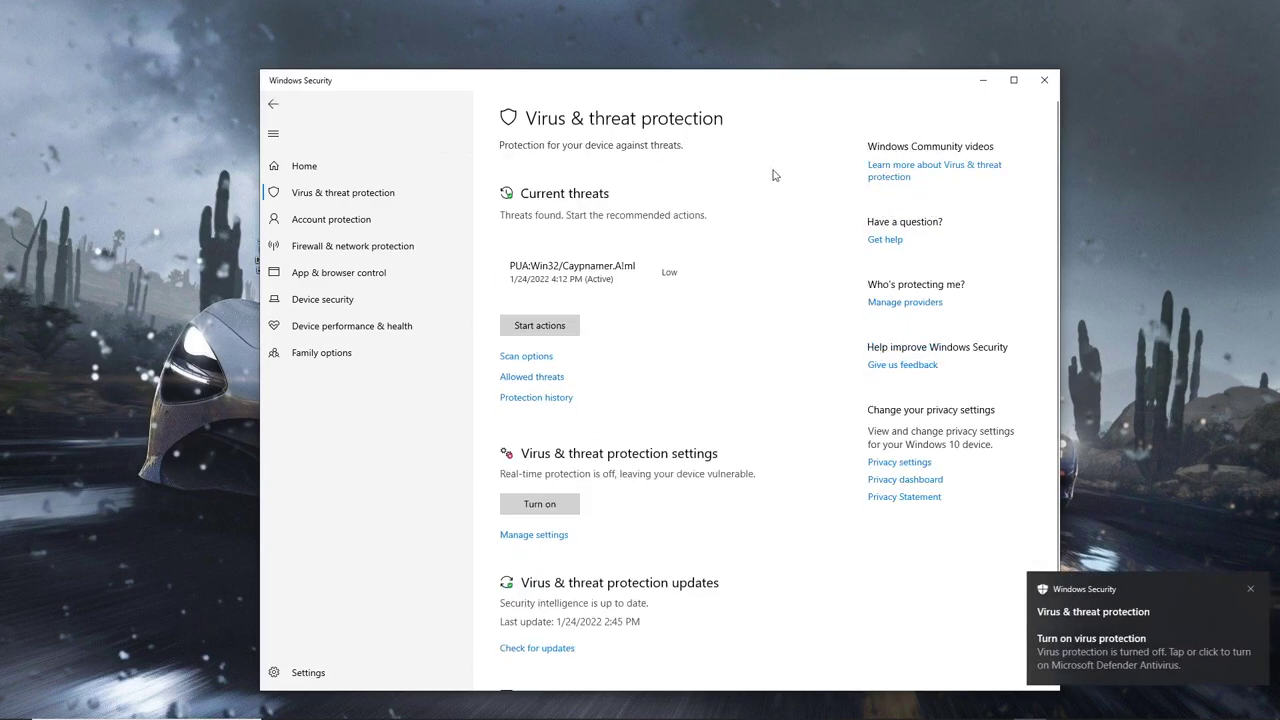
pyautogui.click(1040, 82)
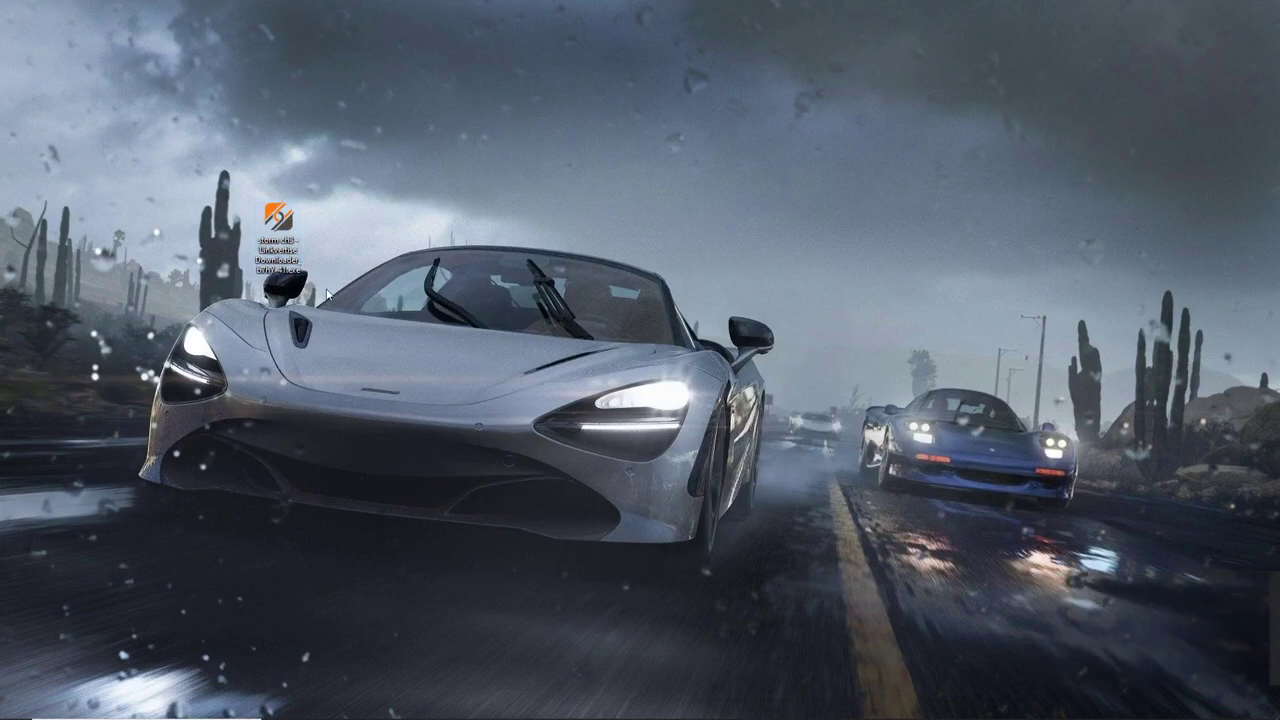
# Run the storm ch3 downloader in English, skip the McAfee WebAdvisor offer, and open the finished download.
pyautogui.doubleClick(280, 240)
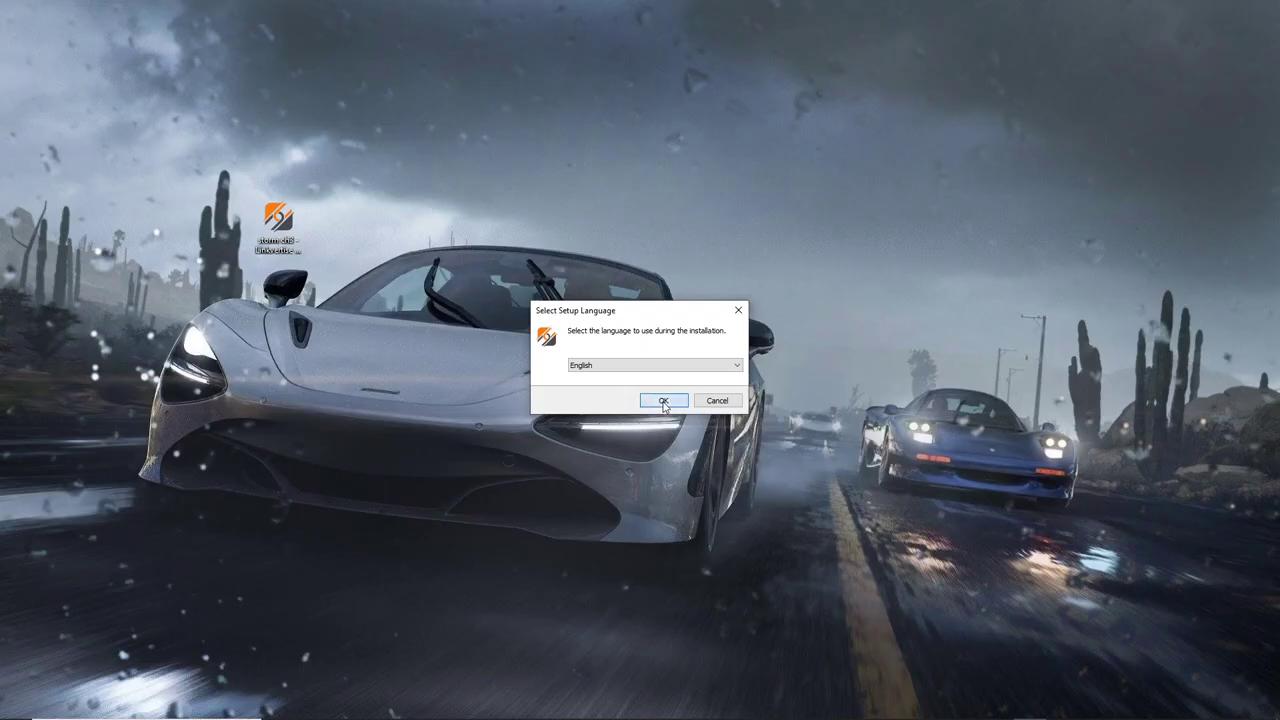
pyautogui.click(664, 401)
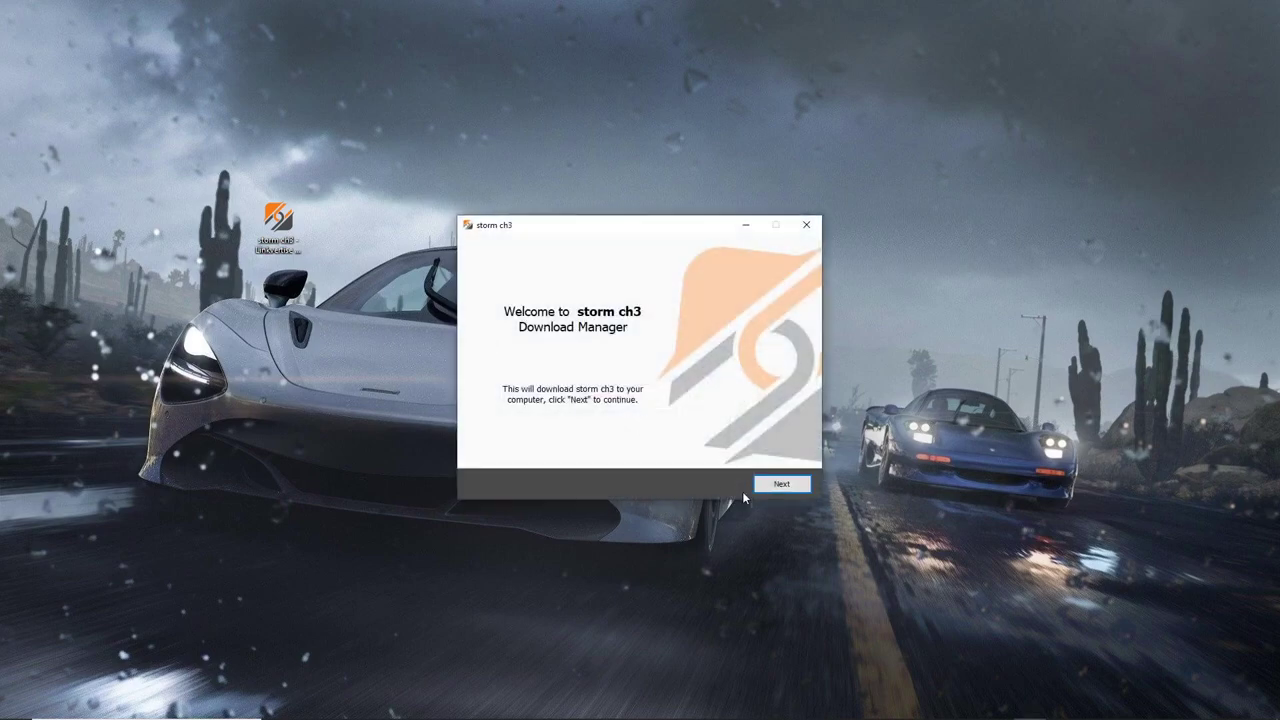
pyautogui.click(782, 485)
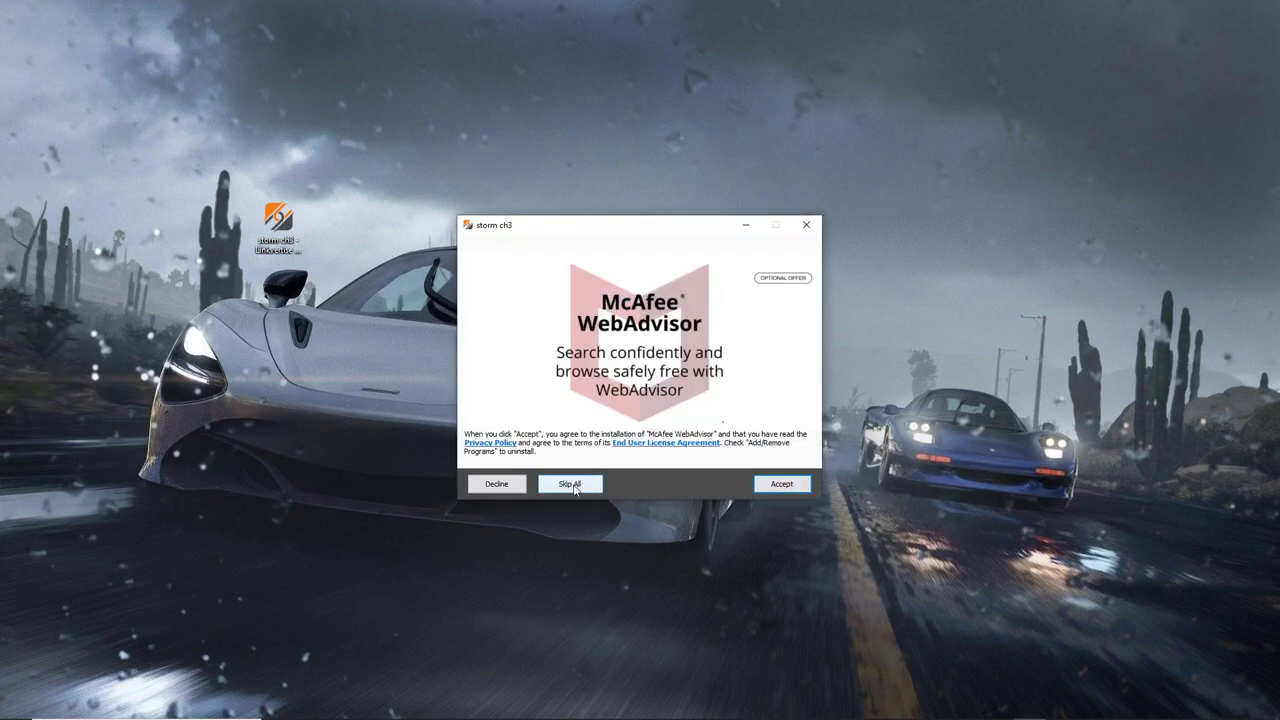
pyautogui.click(571, 484)
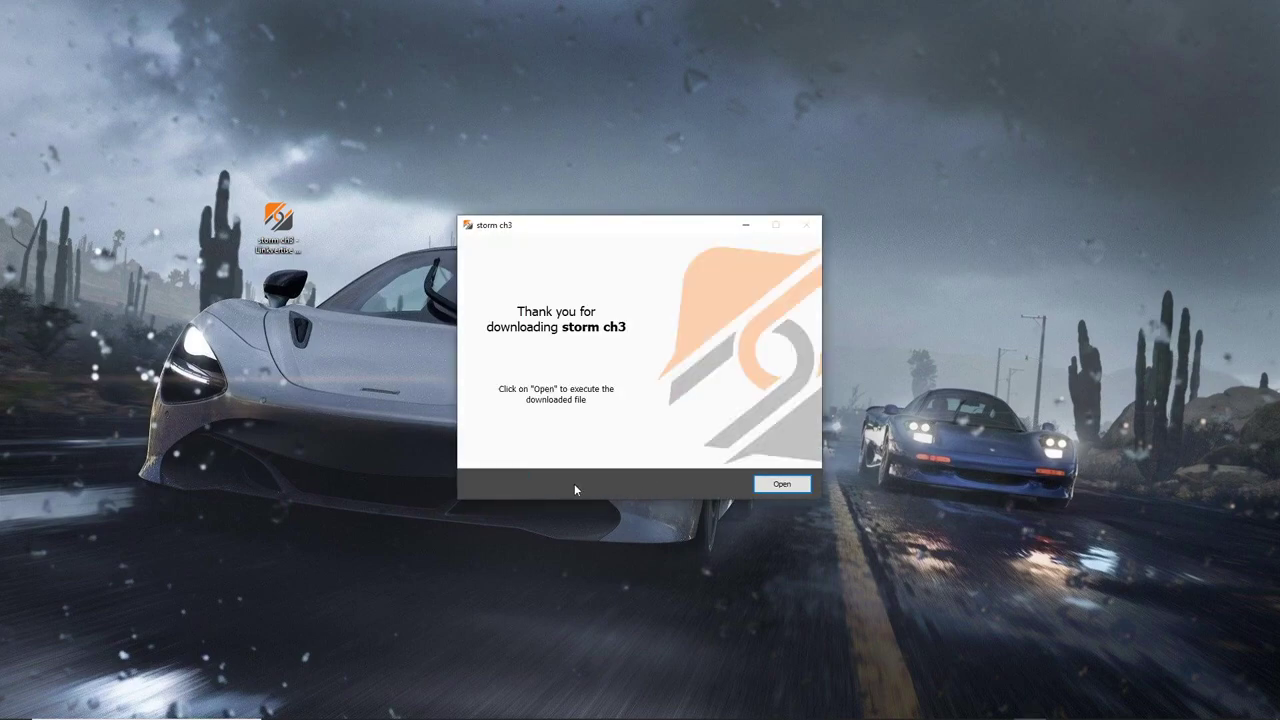
pyautogui.click(782, 486)
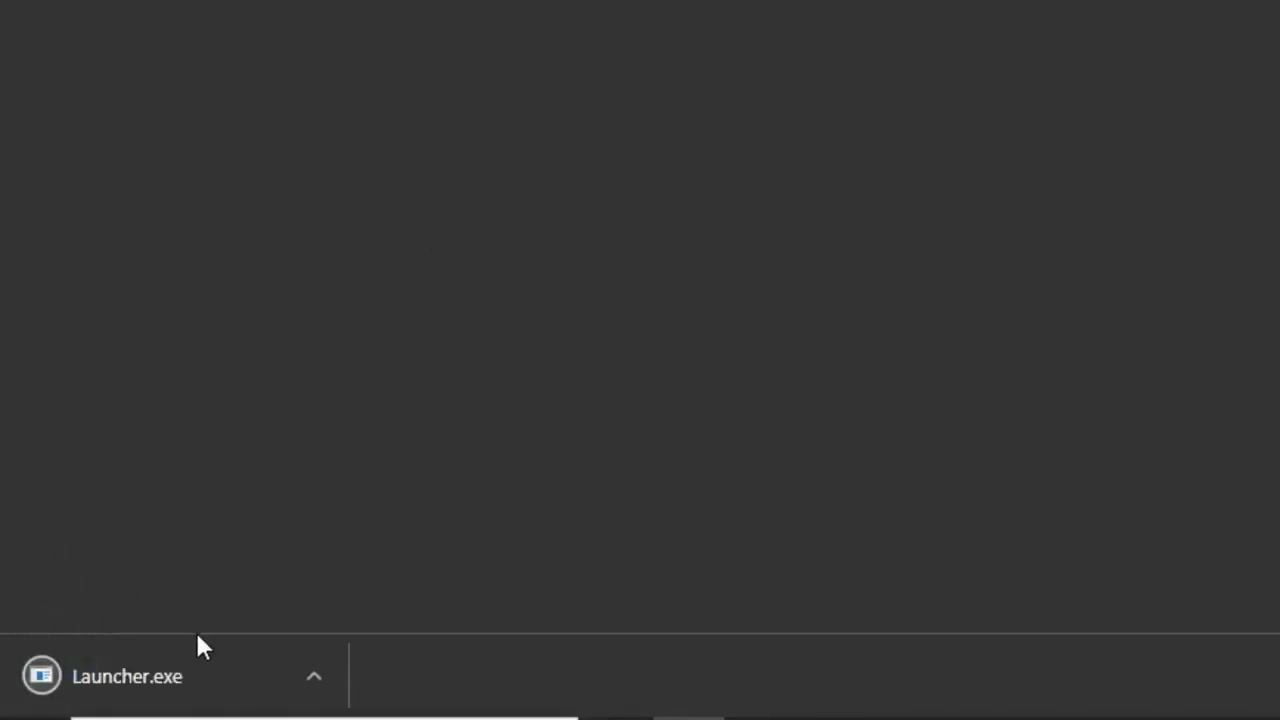
# Place Launcher.exe on the desktop and close the browser.
pyautogui.doubleClick(297, 13)
pyautogui.moveTo(512, 676); pyautogui.dragTo(326, 360)
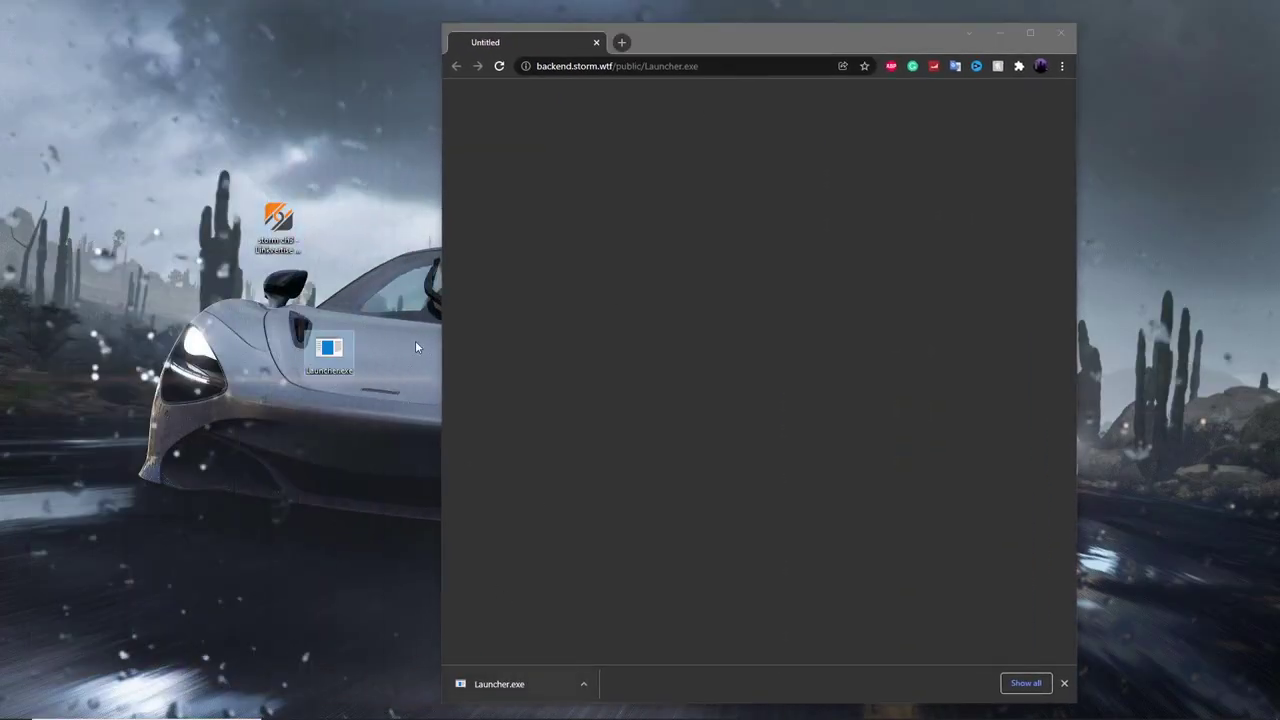
pyautogui.click(1066, 40)
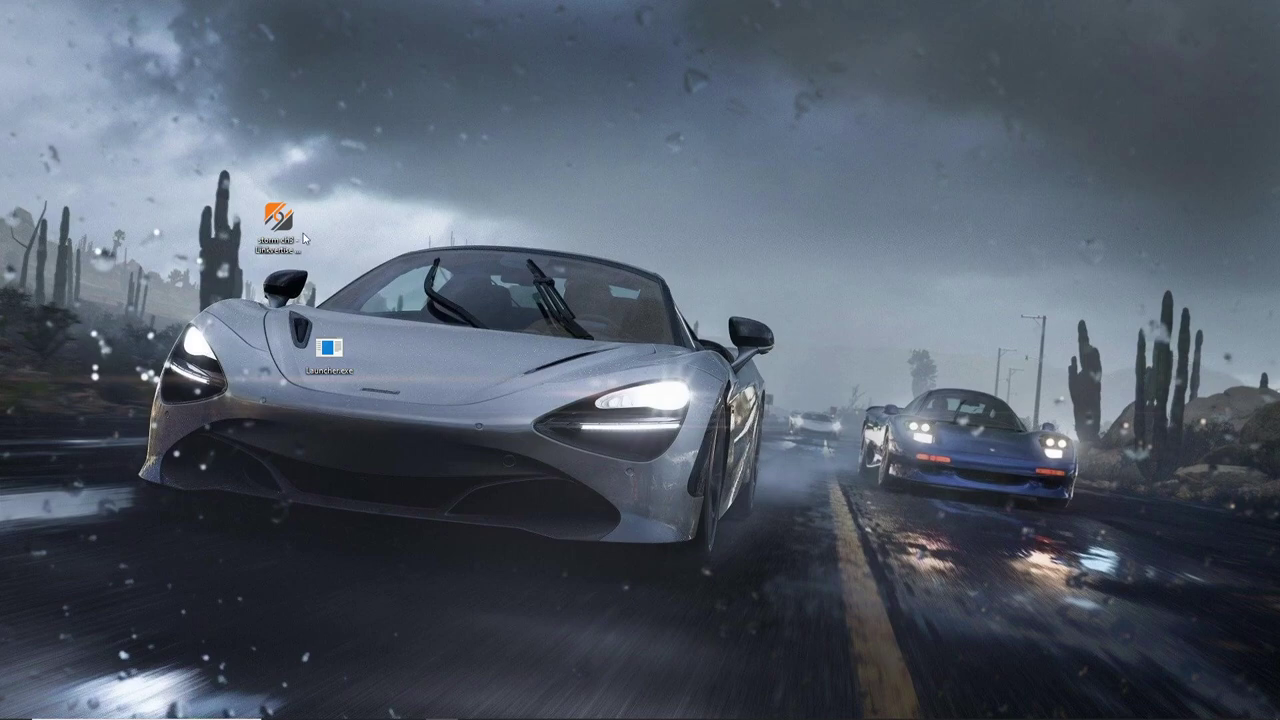
# Delete the storm downloader file from the desktop and launch Launcher.exe.
pyautogui.rightClick(277, 226)
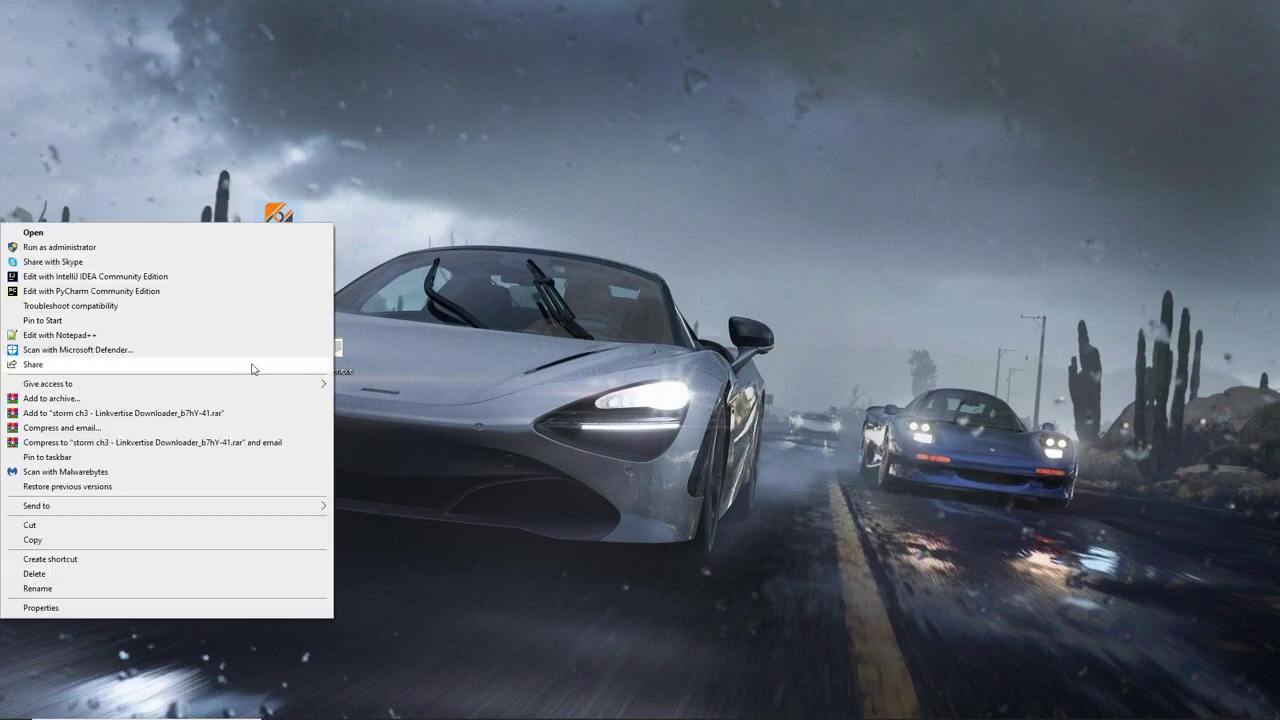
pyautogui.click(77, 573)
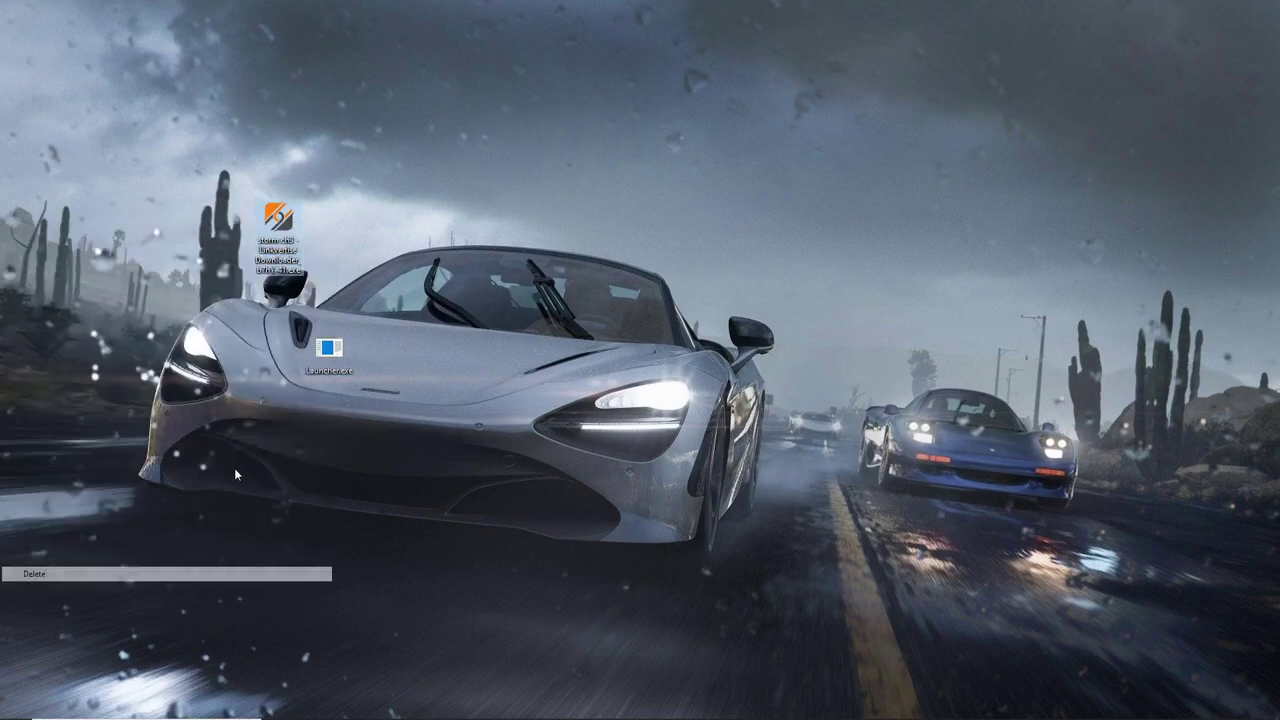
pyautogui.doubleClick(320, 350)
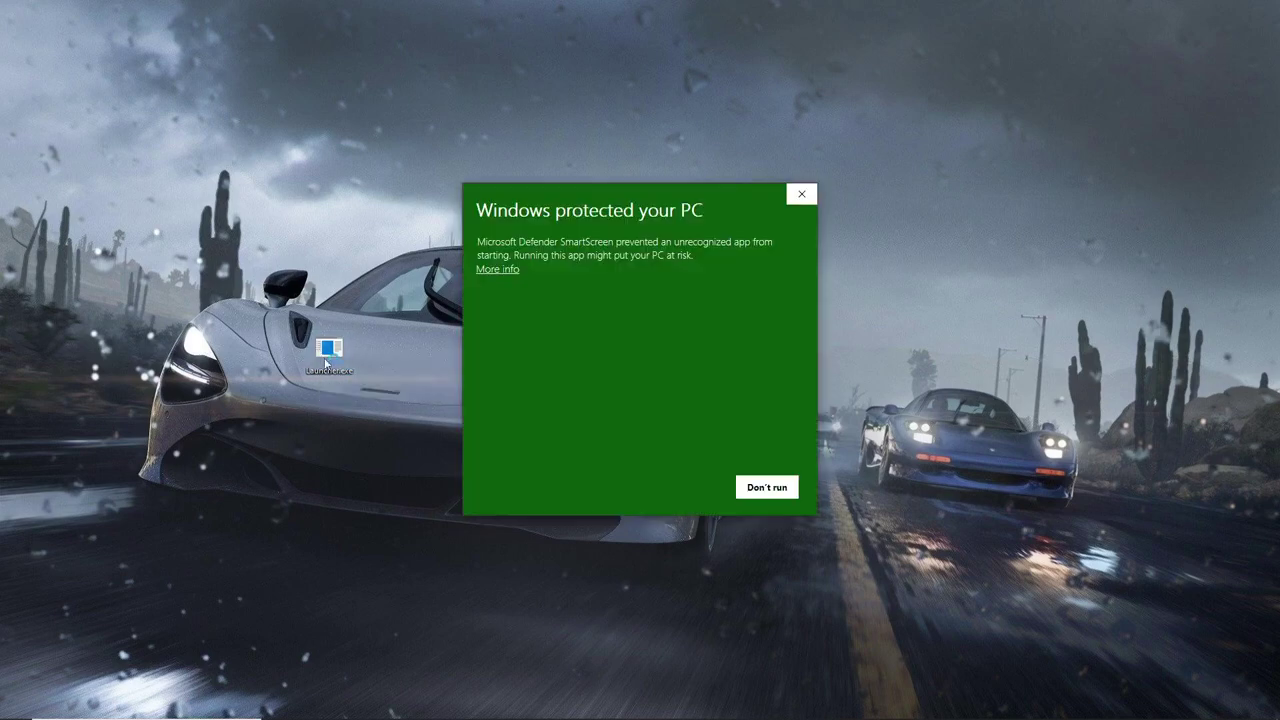
# Run Launcher.exe past the SmartScreen warning and centre the Storm Launcher window.
pyautogui.click(493, 270)
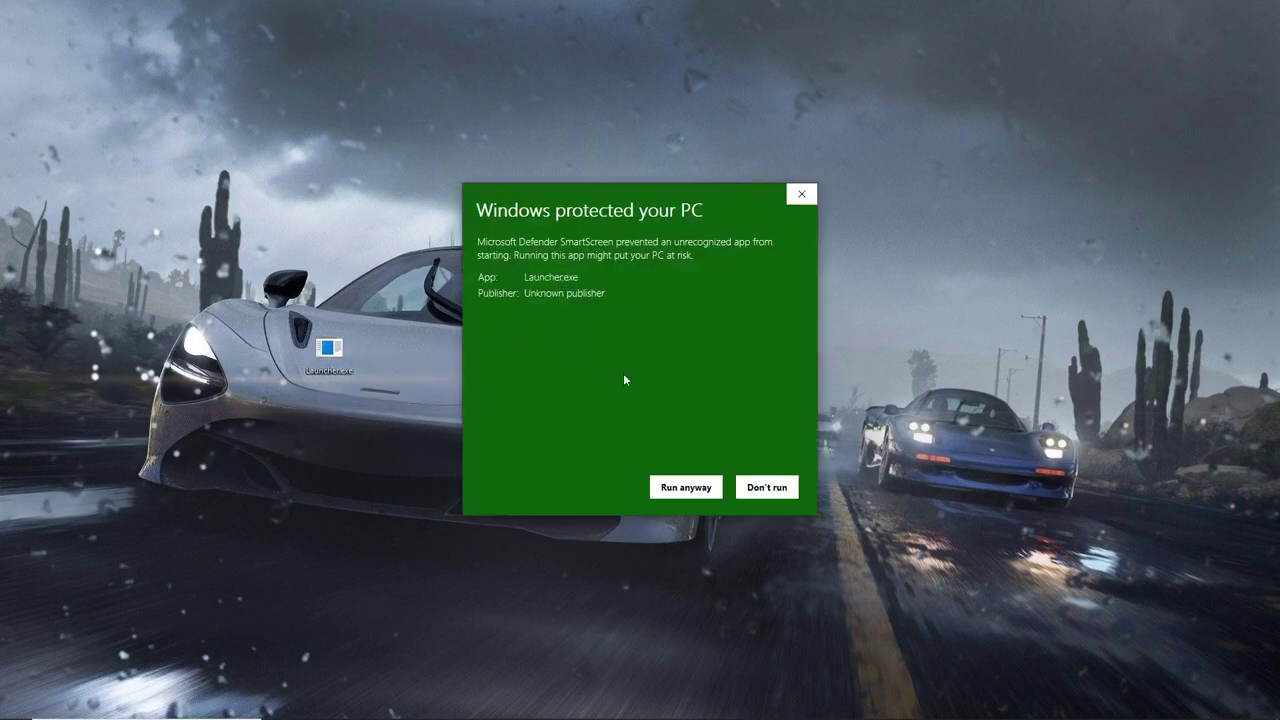
pyautogui.click(674, 488)
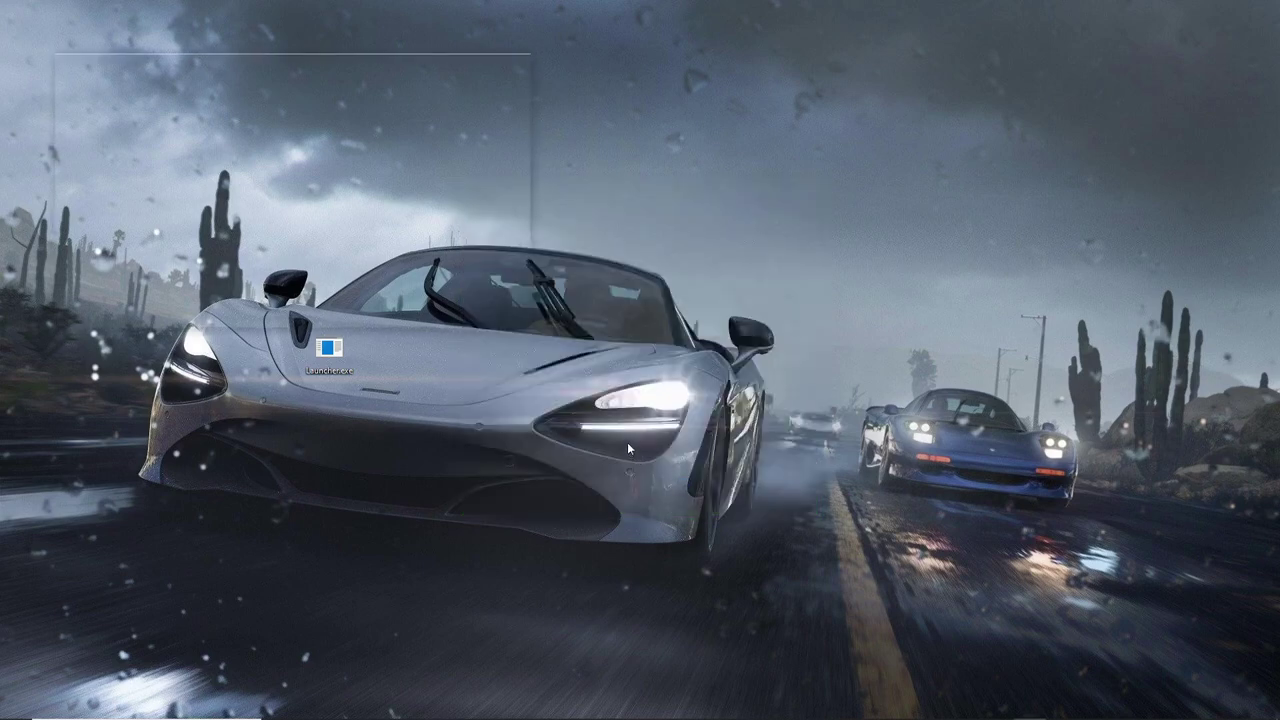
pyautogui.moveTo(255, 69); pyautogui.dragTo(612, 232)
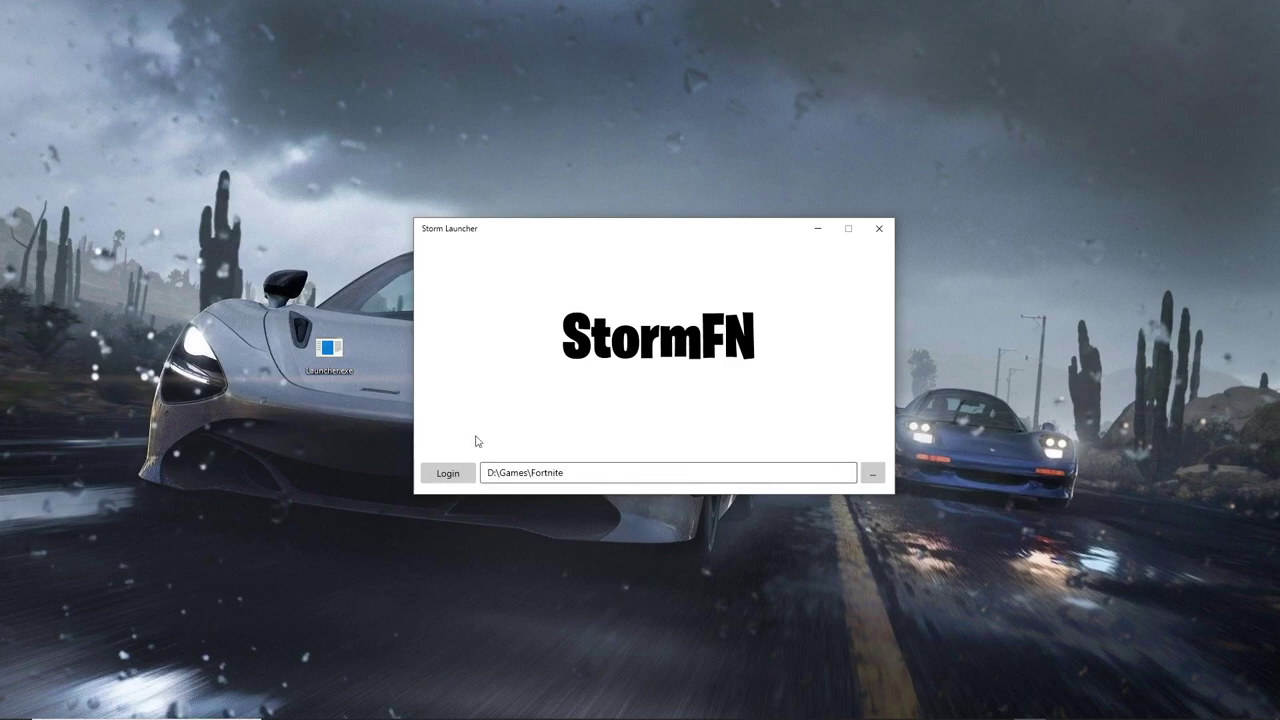
# Log in and confirm linking the Epic Games account, then launch Fortnite.
pyautogui.click(464, 478)
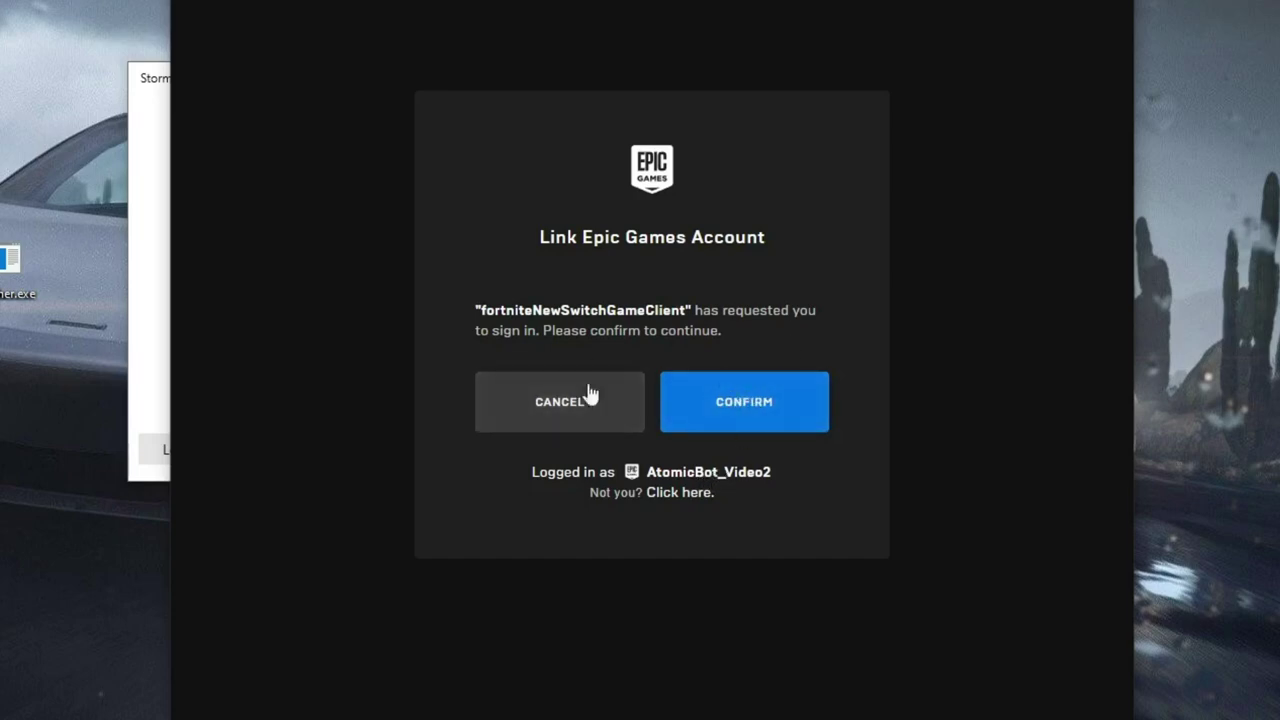
pyautogui.click(757, 400)
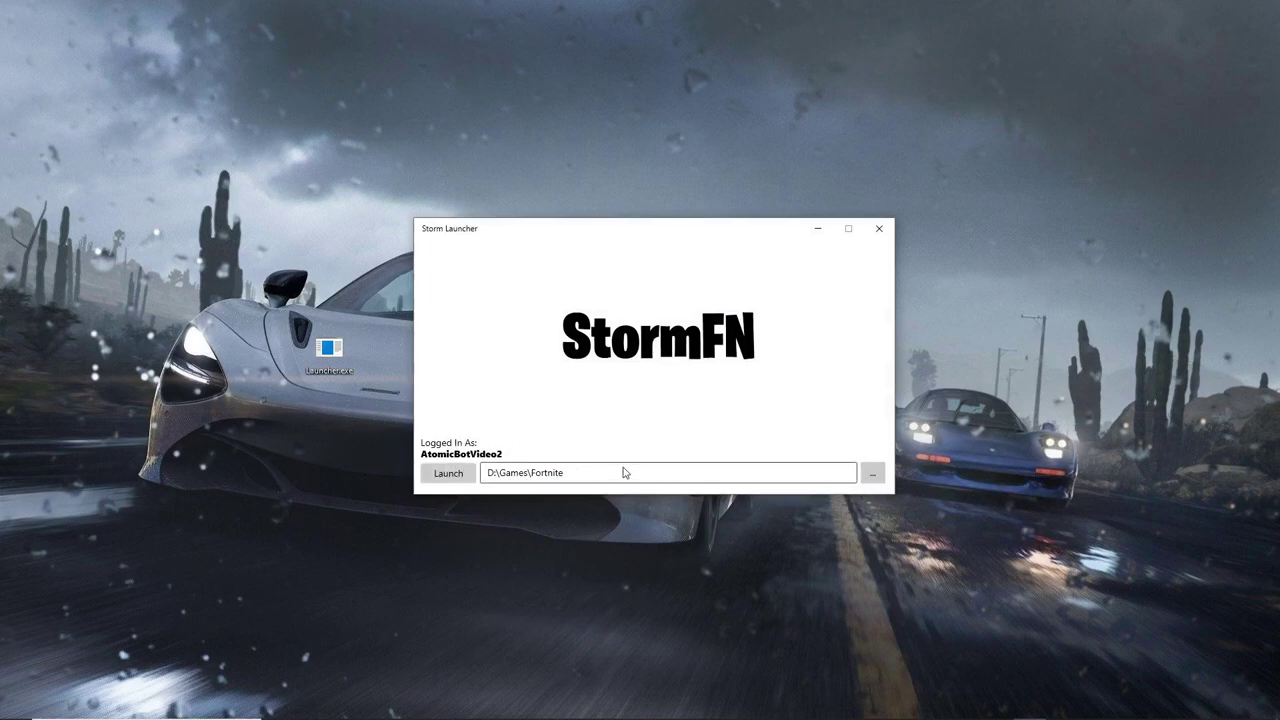
pyautogui.click(442, 476)
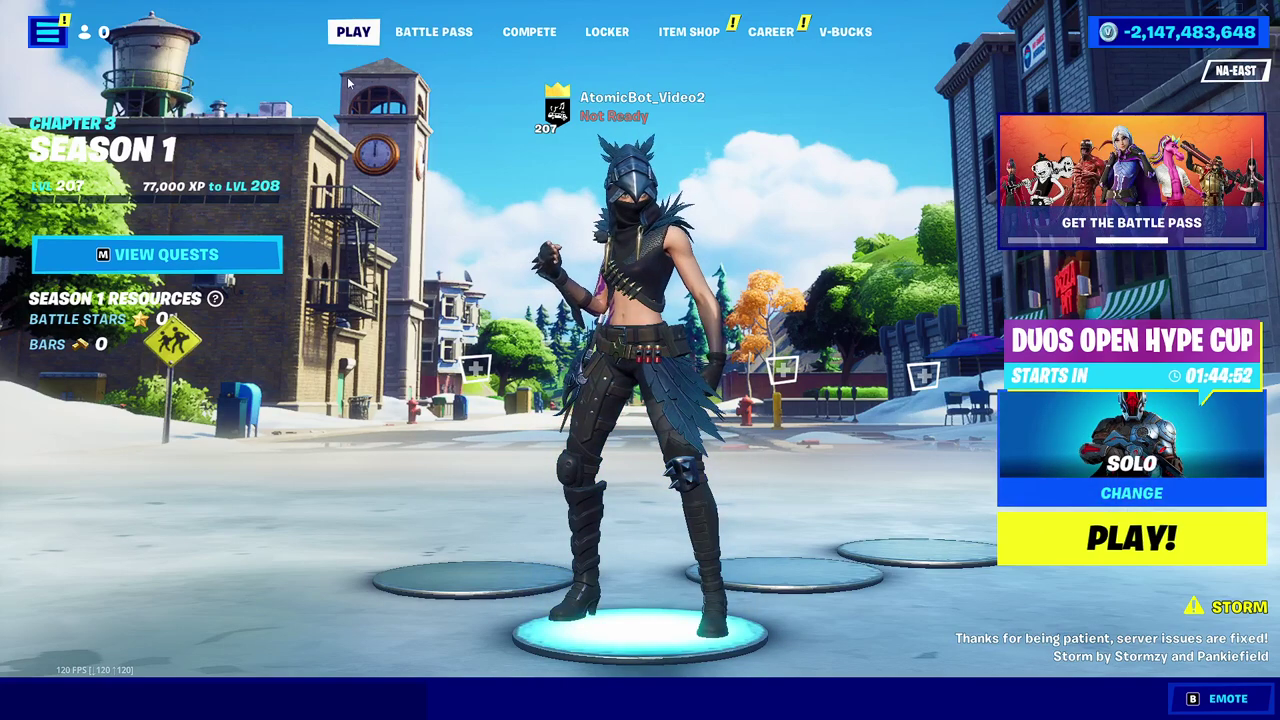
# Open the Locker's outfit choices and search for 'chapter 3'.
pyautogui.click(600, 33)
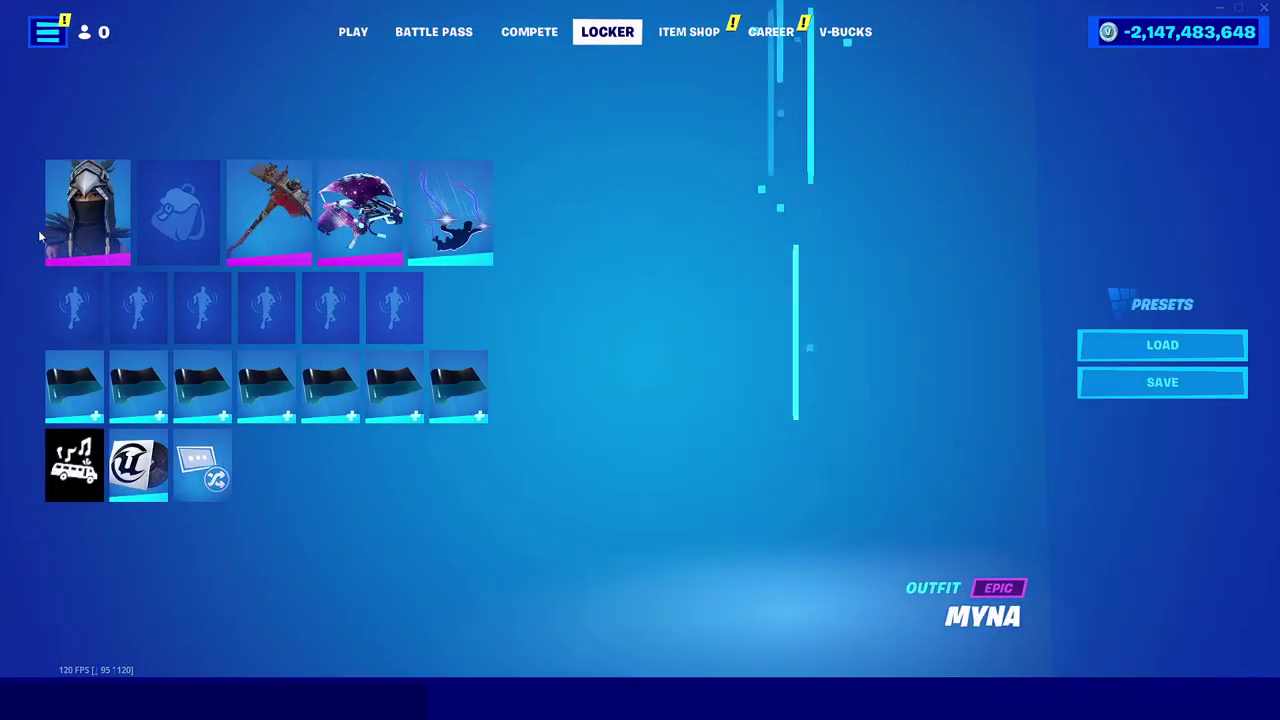
pyautogui.click(91, 232)
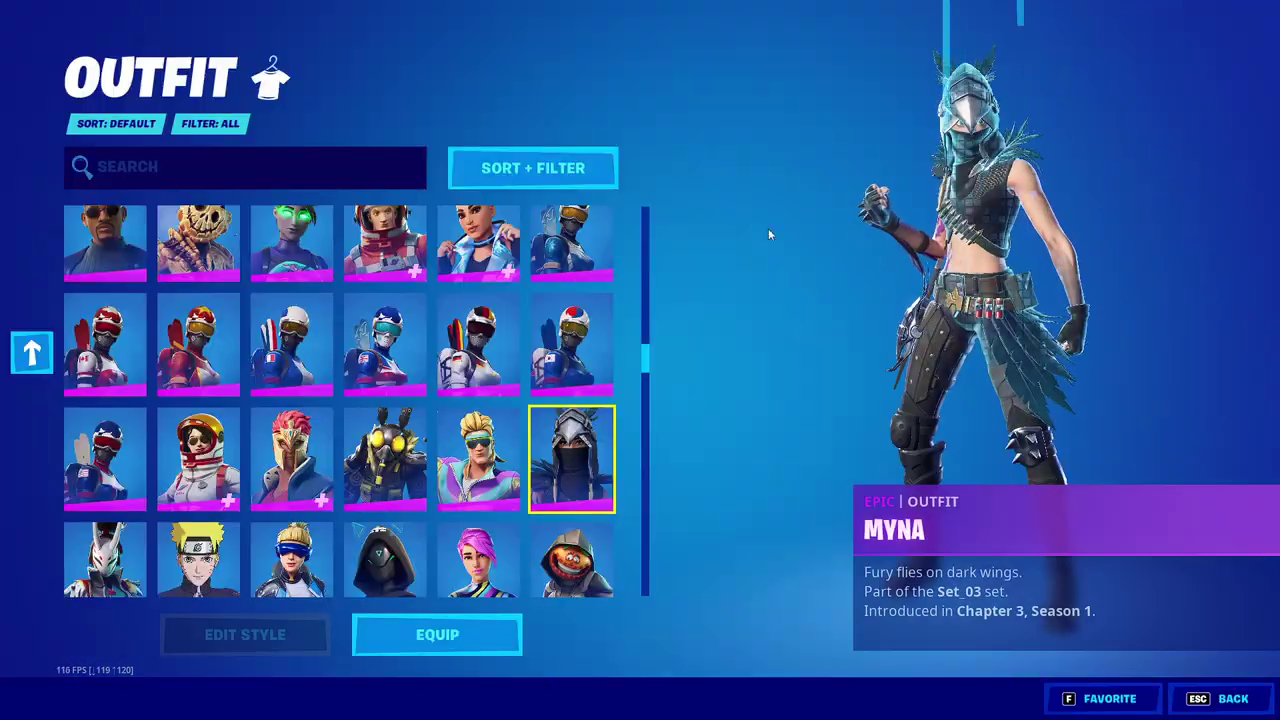
pyautogui.scroll(-3, 637, 298)
pyautogui.moveTo(637, 298); pyautogui.dragTo(668, 195)
pyautogui.write('chapter 3')
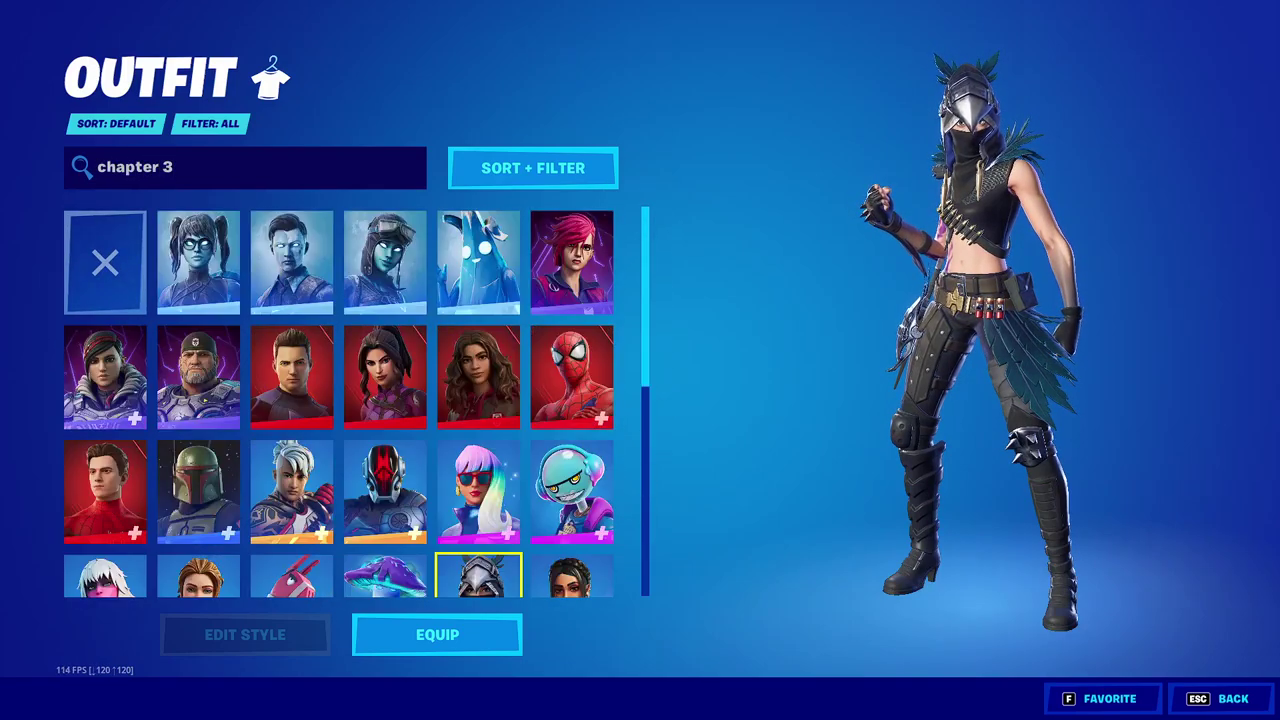
pyautogui.scroll(-4, 323, 405)
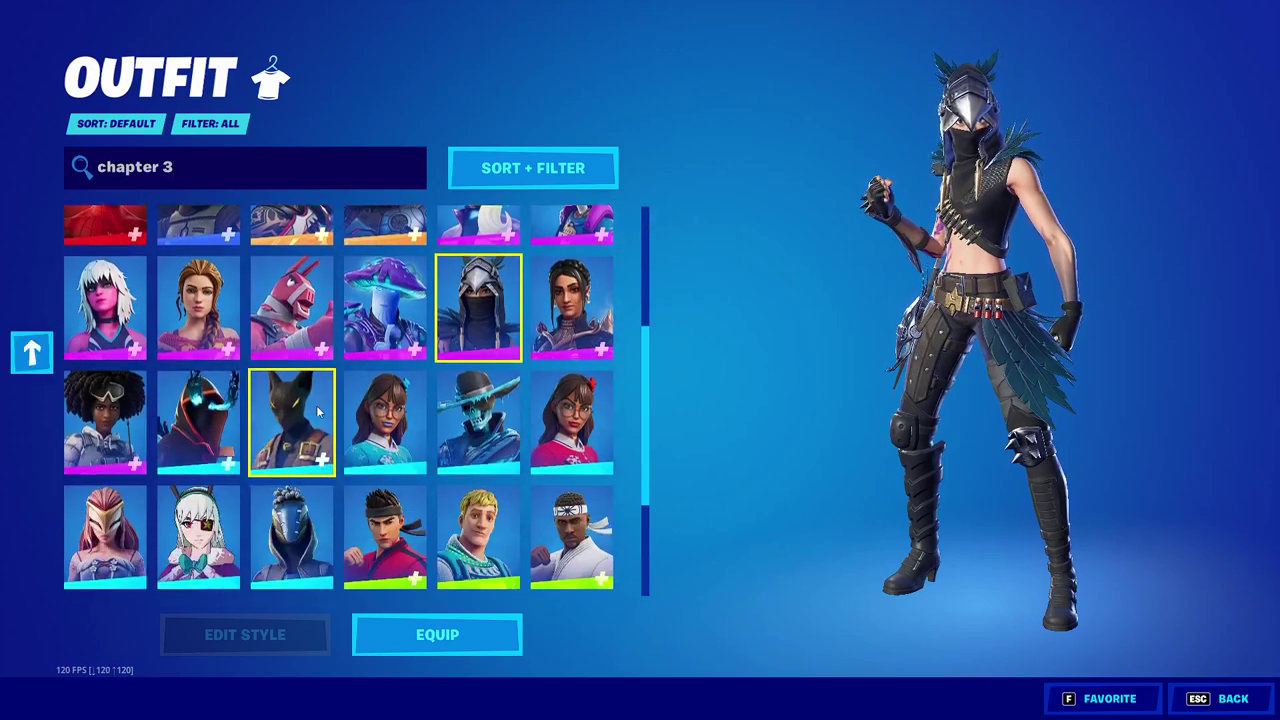
pyautogui.scroll(1, 351, 406)
pyautogui.scroll(3, 351, 406)
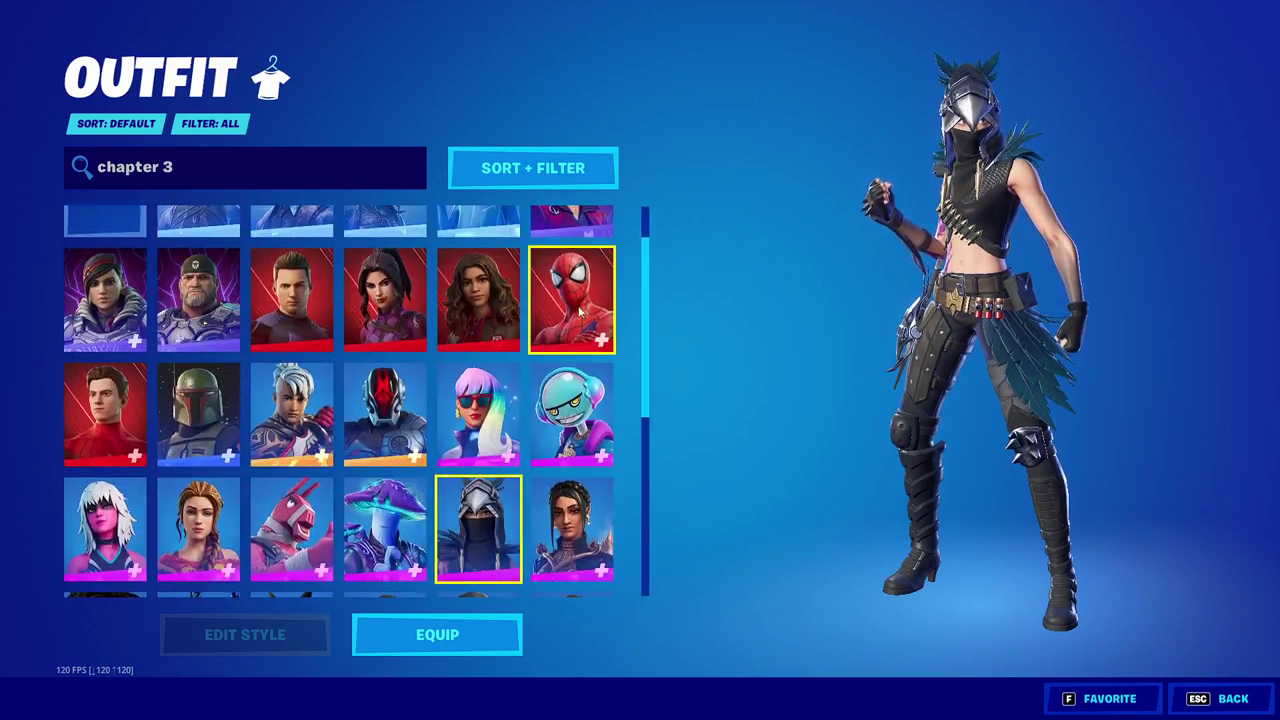
# Preview Spider-Man's styles and equip it in the Photo Negative style.
pyautogui.click(571, 300)
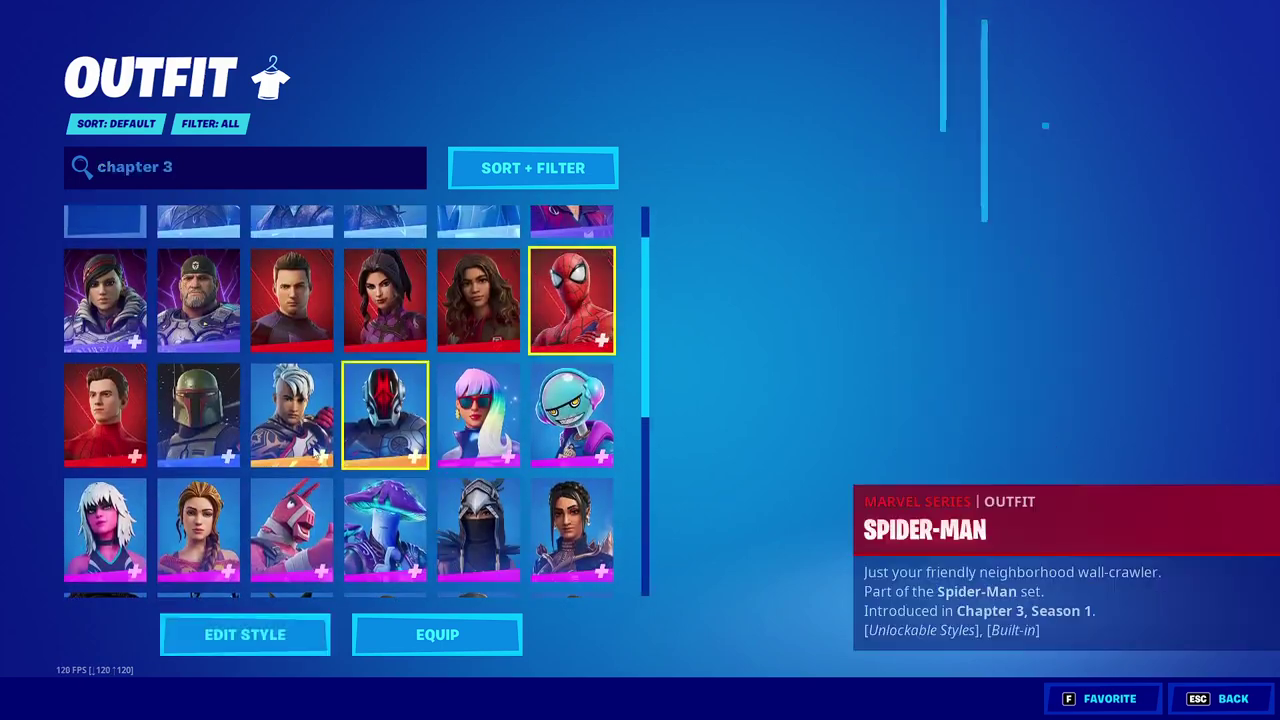
pyautogui.click(245, 634)
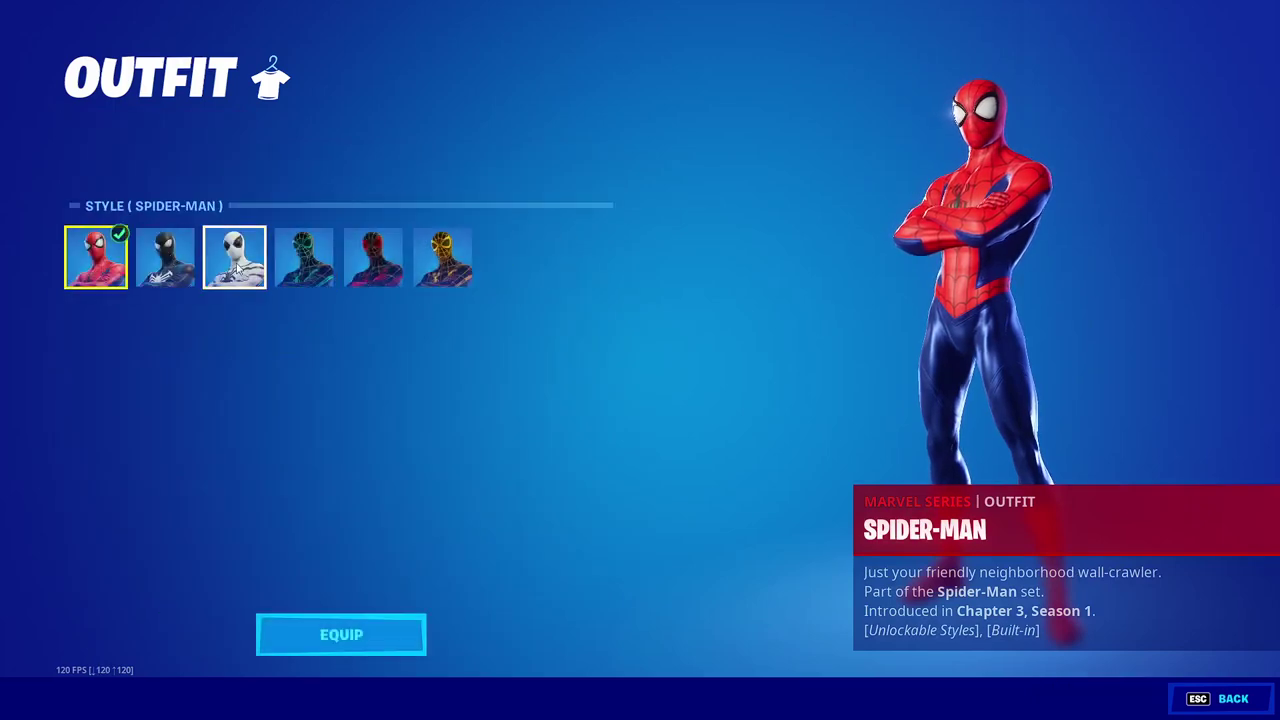
pyautogui.click(234, 257)
pyautogui.click(313, 258)
pyautogui.click(372, 257)
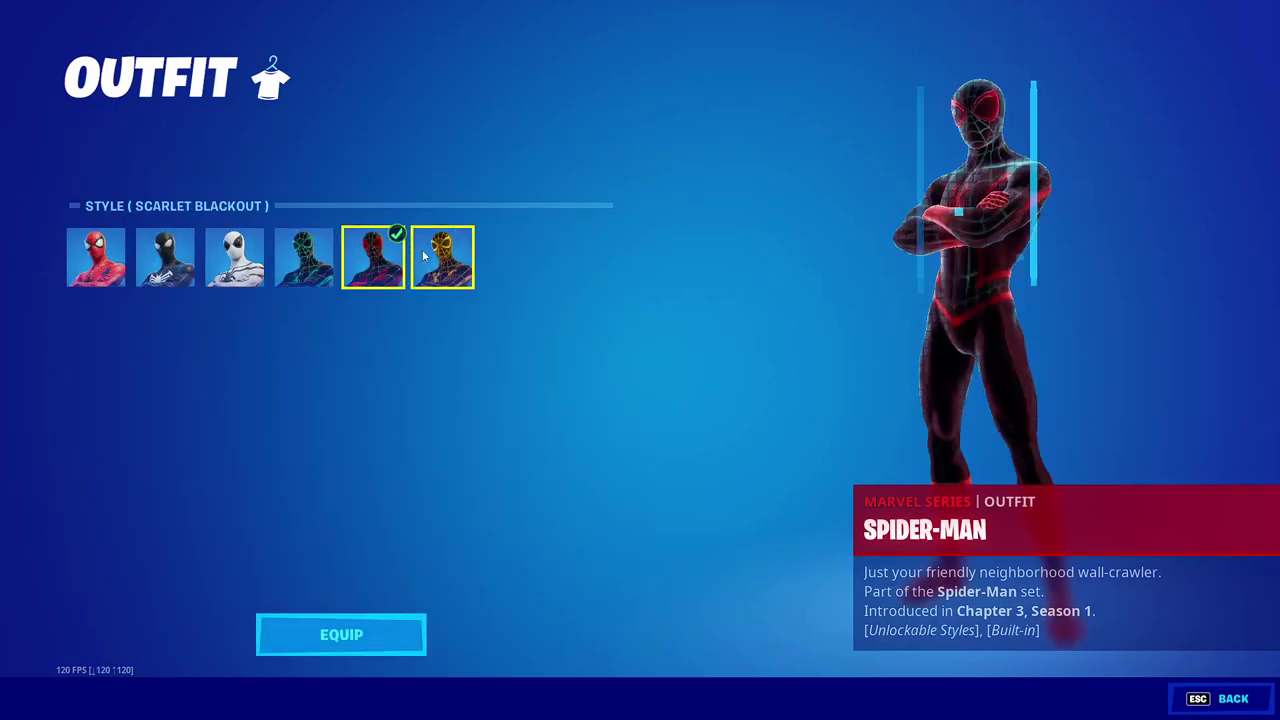
pyautogui.click(442, 257)
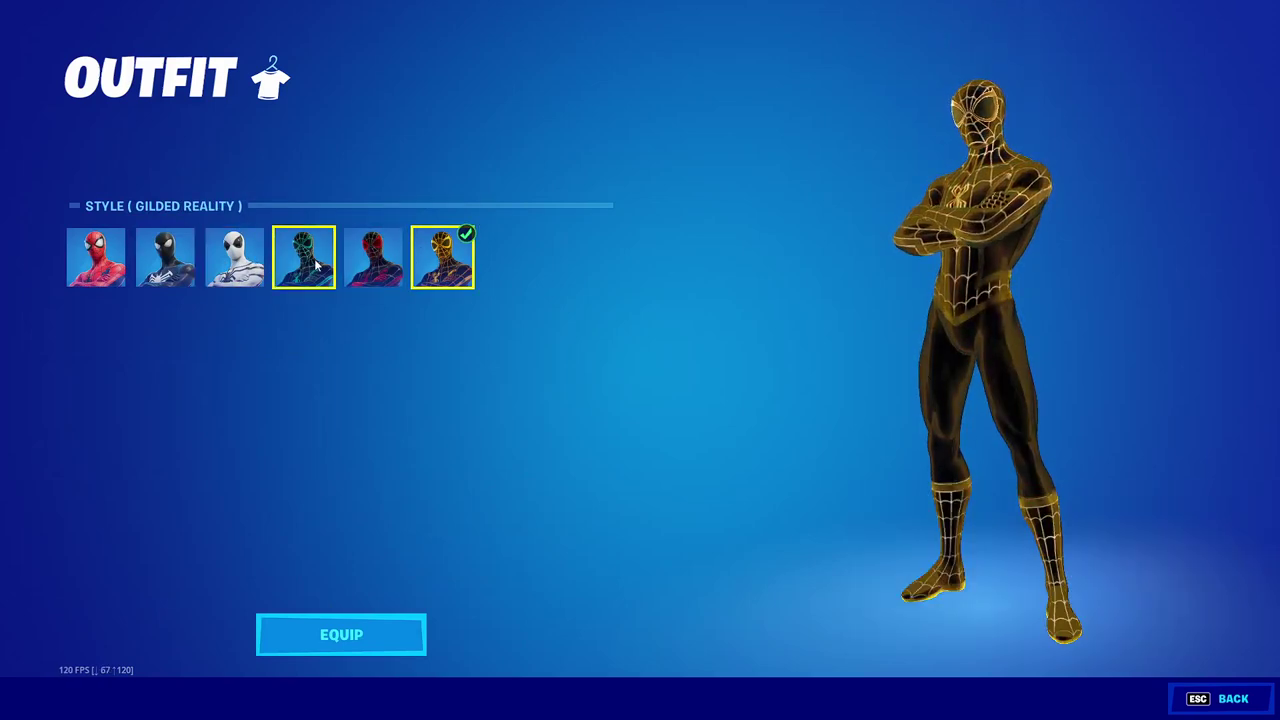
pyautogui.click(304, 257)
pyautogui.click(355, 648)
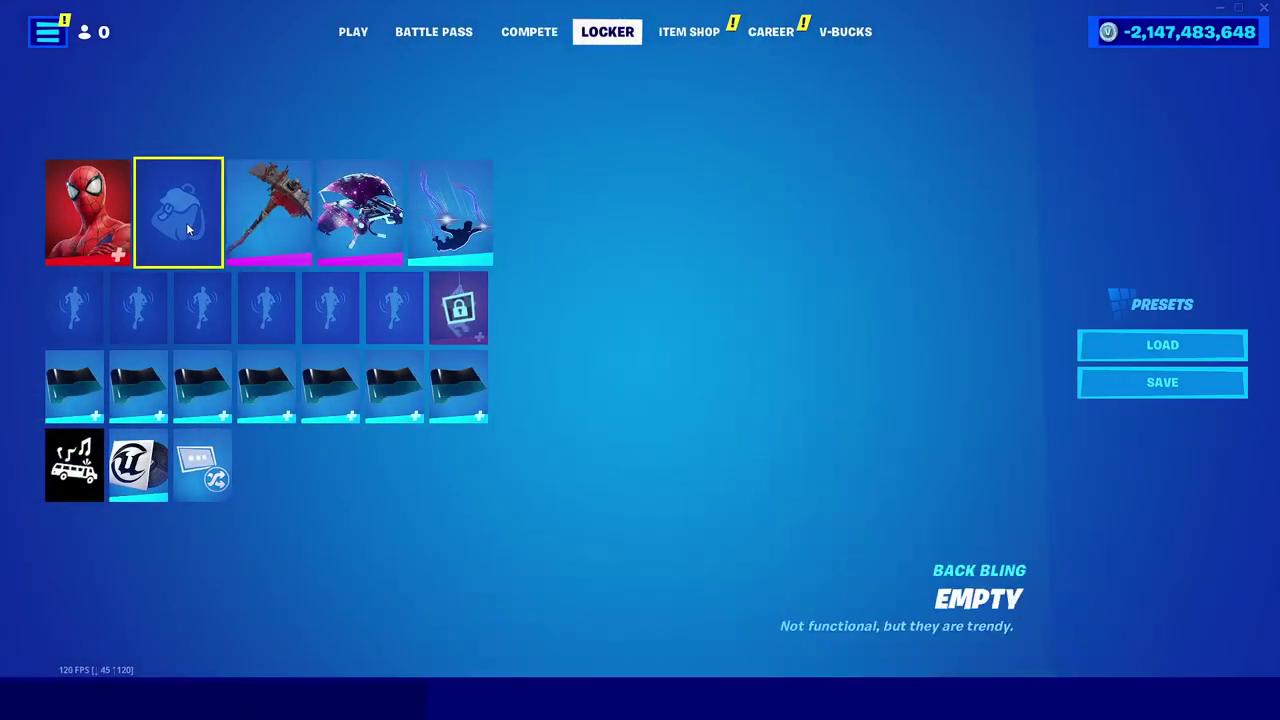
pyautogui.click(180, 212)
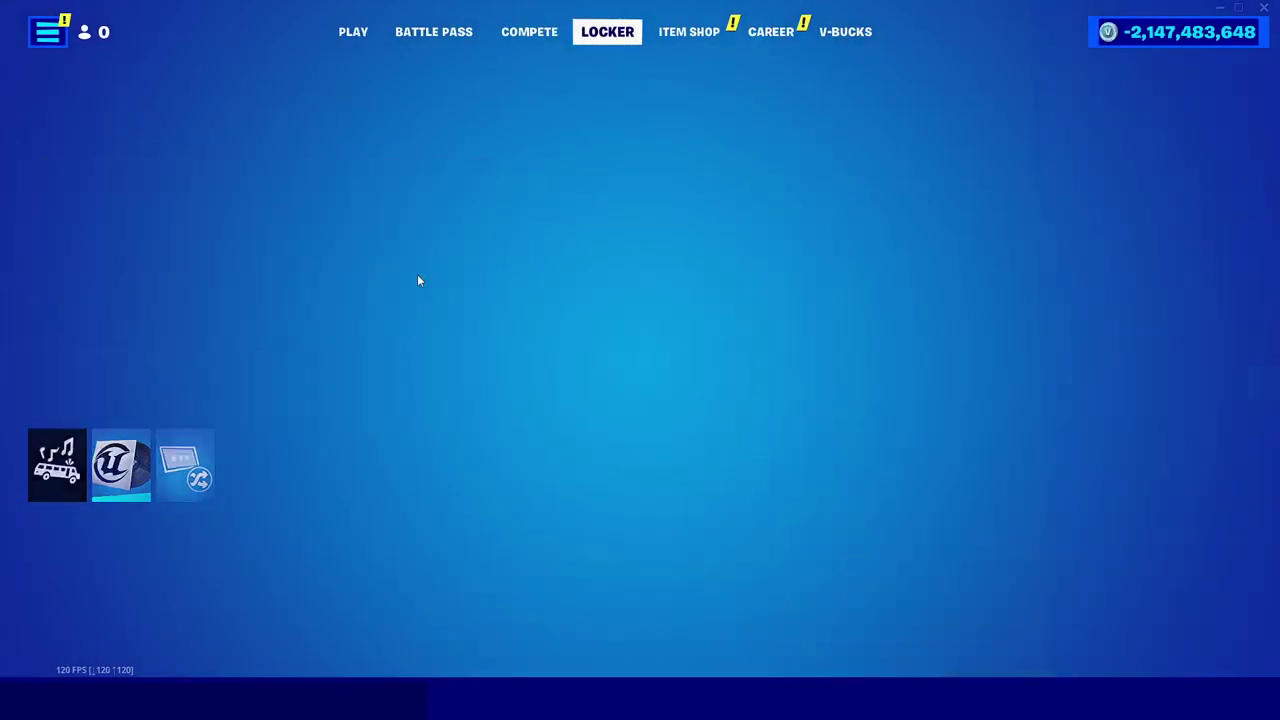
# Browse the Back Bling, Pickaxe, Glider and Contrail choices without changing them.
pyautogui.moveTo(645, 225); pyautogui.dragTo(656, 600)
pyautogui.press('Escape')
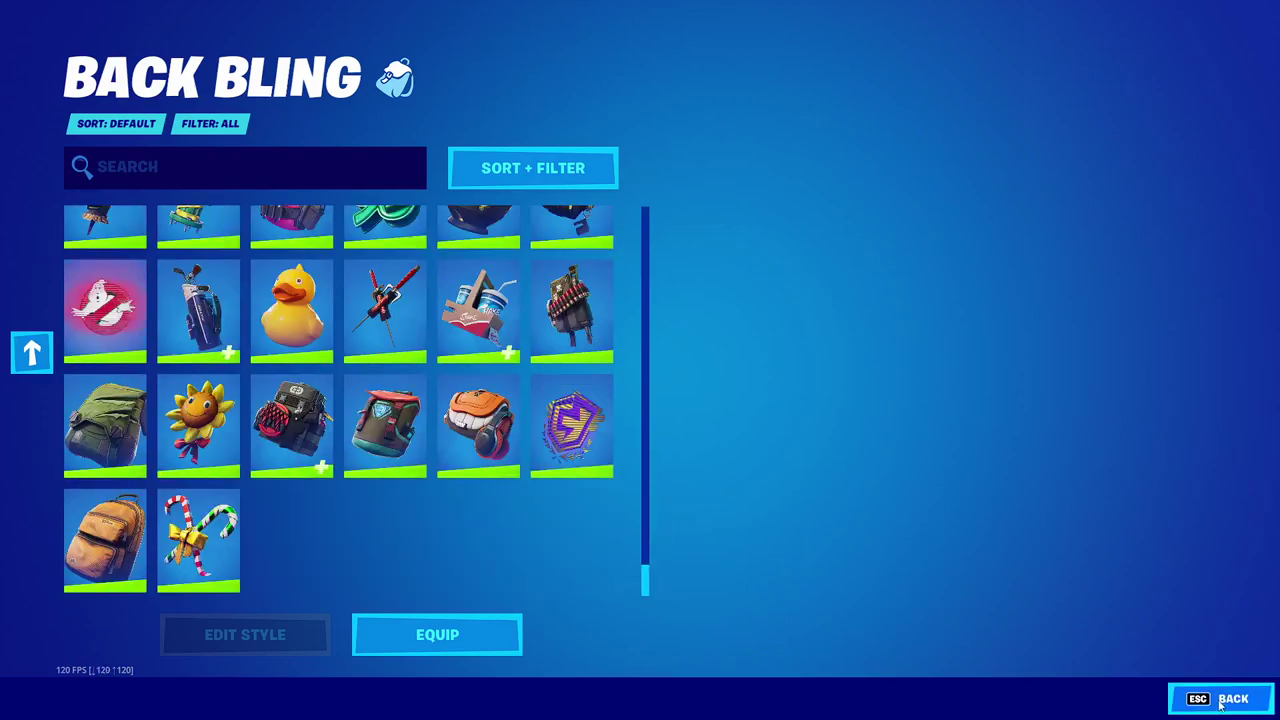
pyautogui.click(435, 265)
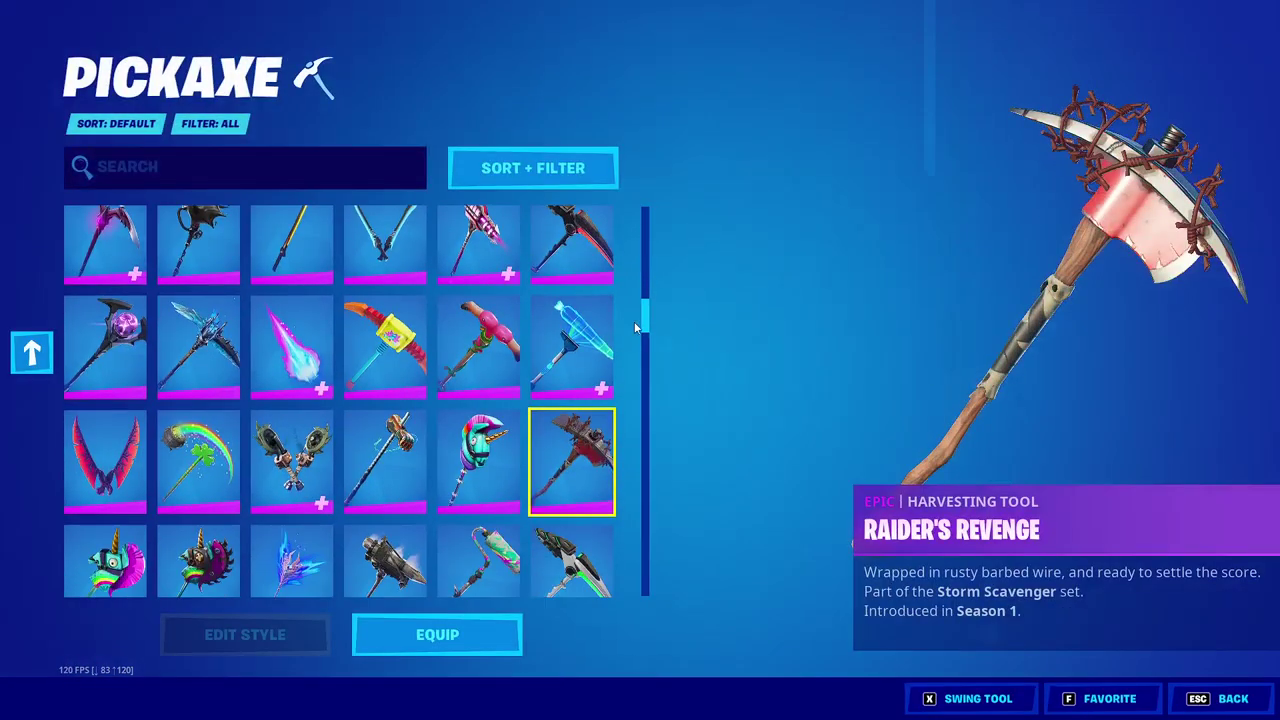
pyautogui.moveTo(645, 272); pyautogui.dragTo(652, 600)
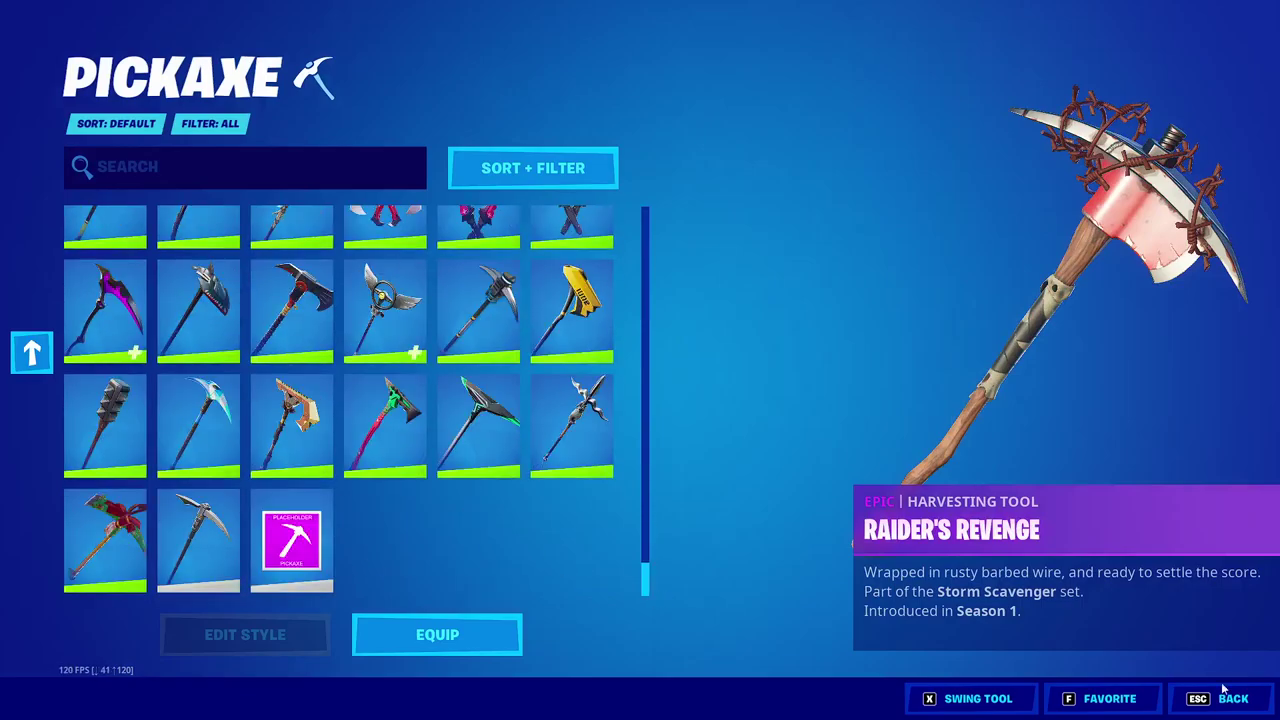
pyautogui.press('Escape')
pyautogui.click(438, 264)
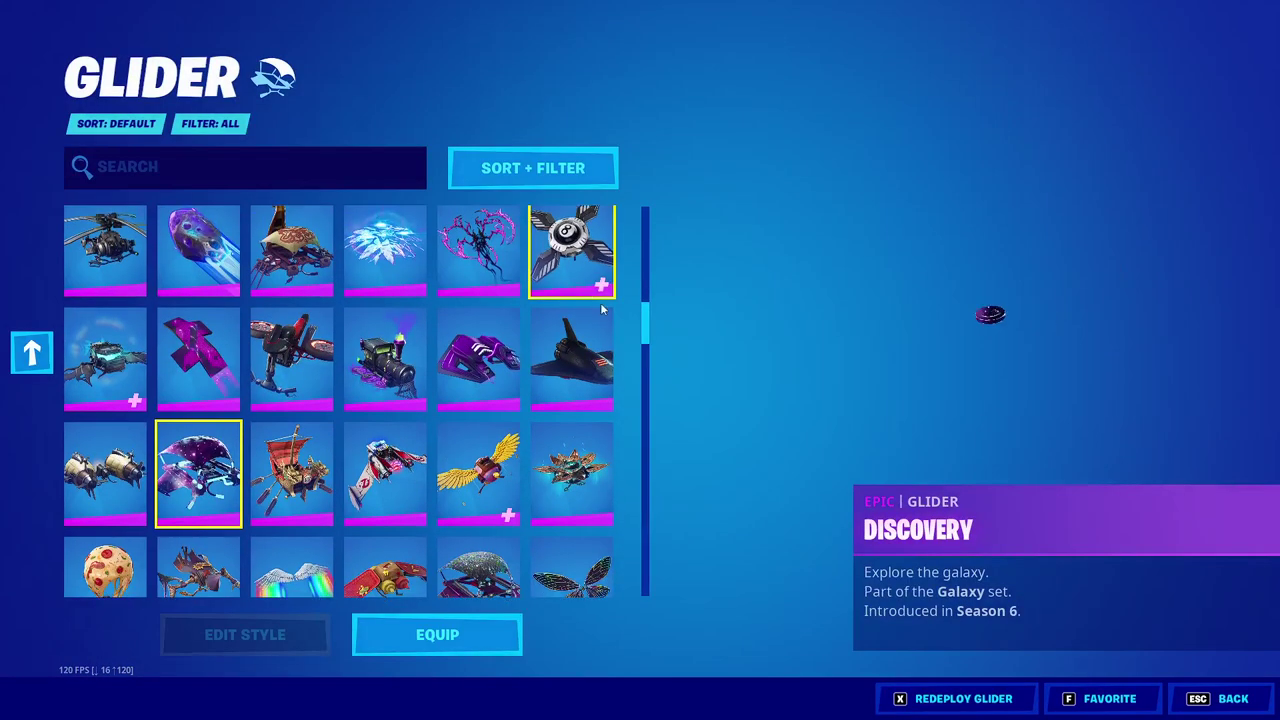
pyautogui.scroll(-5, 641, 388)
pyautogui.scroll(-10, 641, 388)
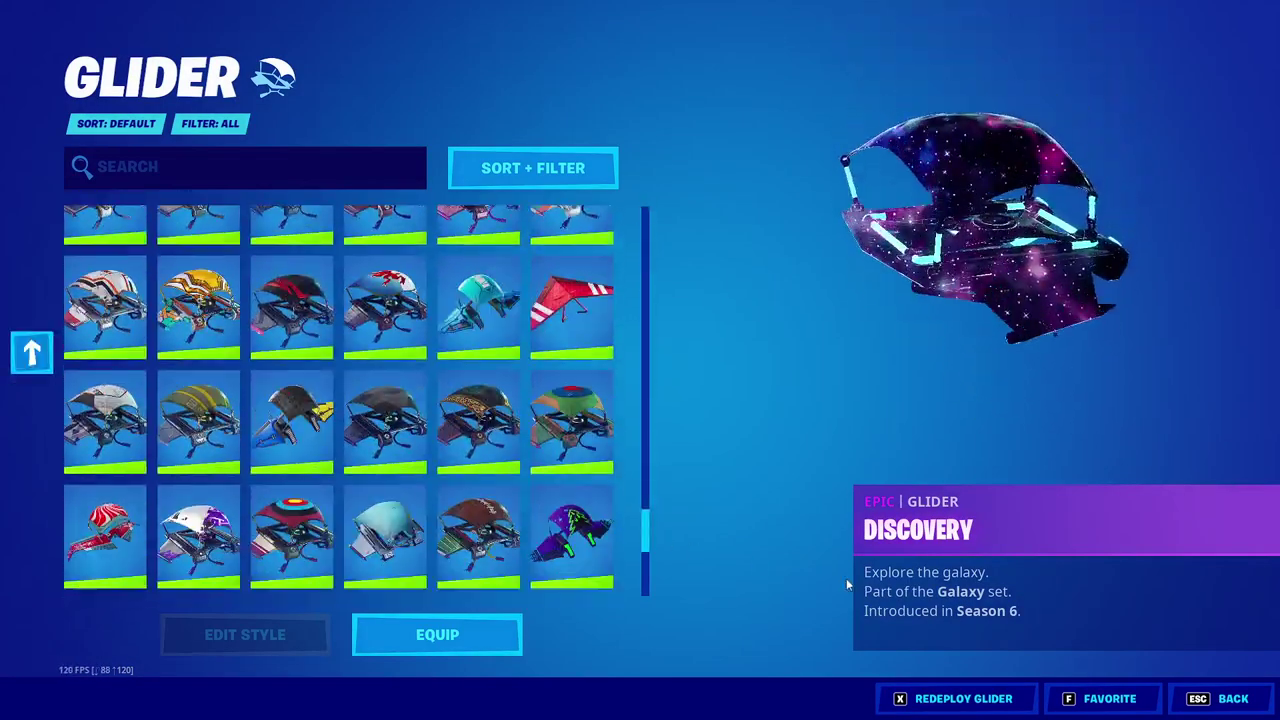
pyautogui.press('Escape')
pyautogui.click(548, 283)
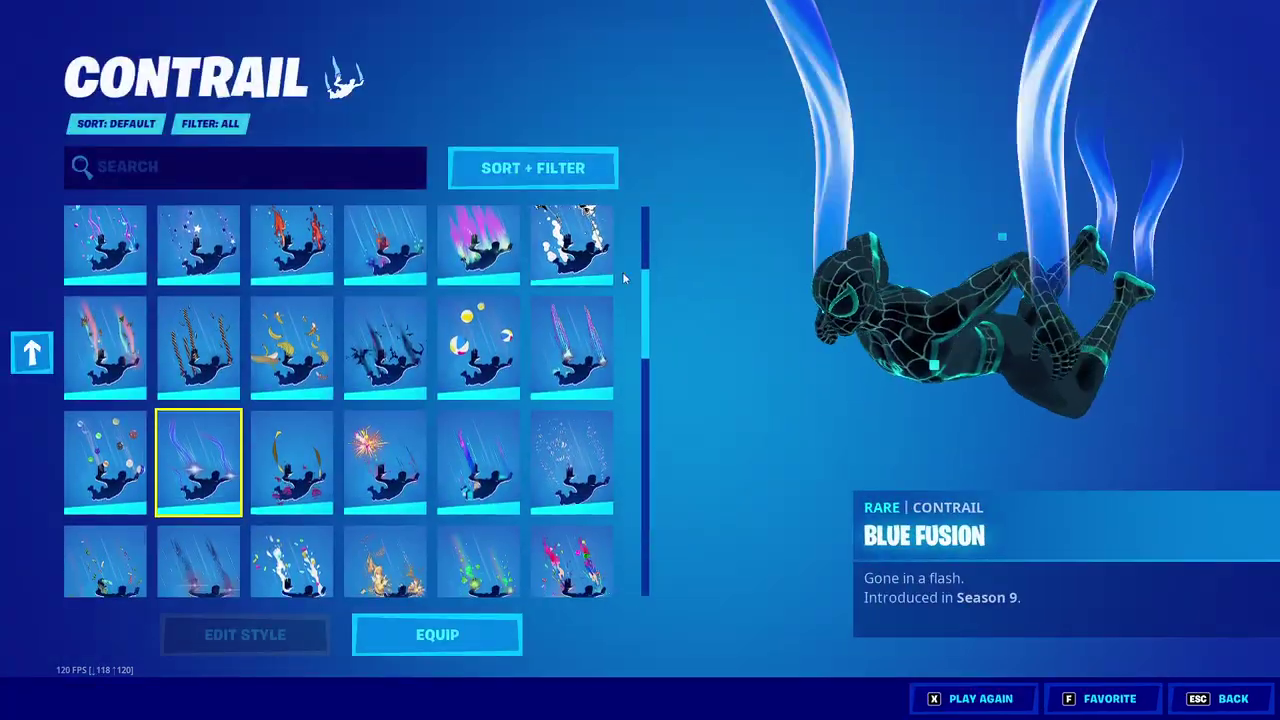
pyautogui.scroll(-10, 622, 272)
pyautogui.press('Escape')
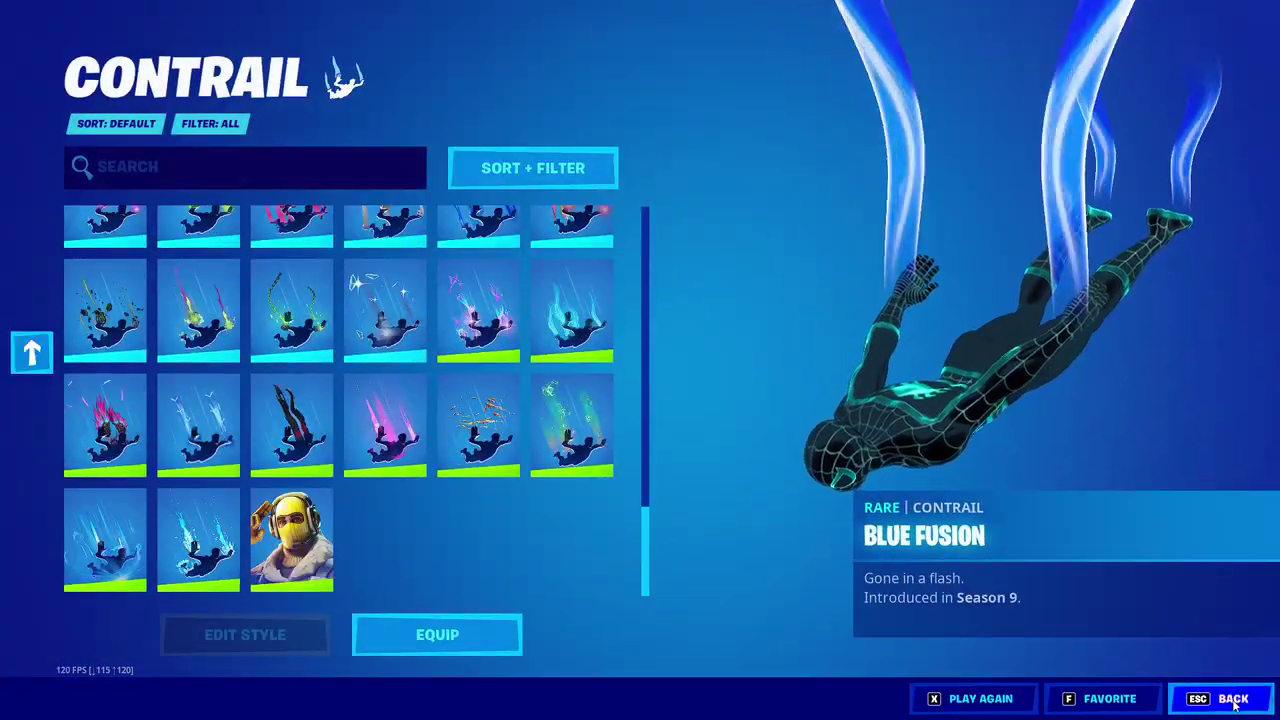
# Equip the built-in Shhh emote in the first emote slot.
pyautogui.click(88, 302)
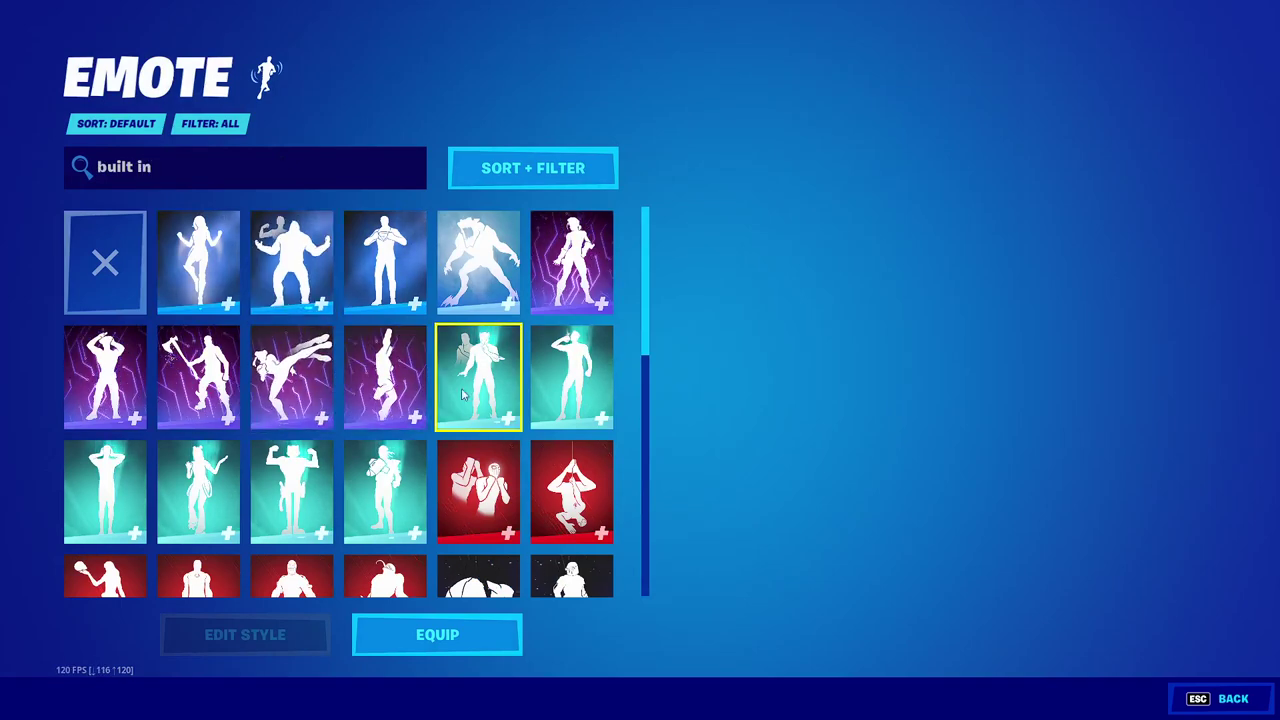
pyautogui.moveTo(490, 370)
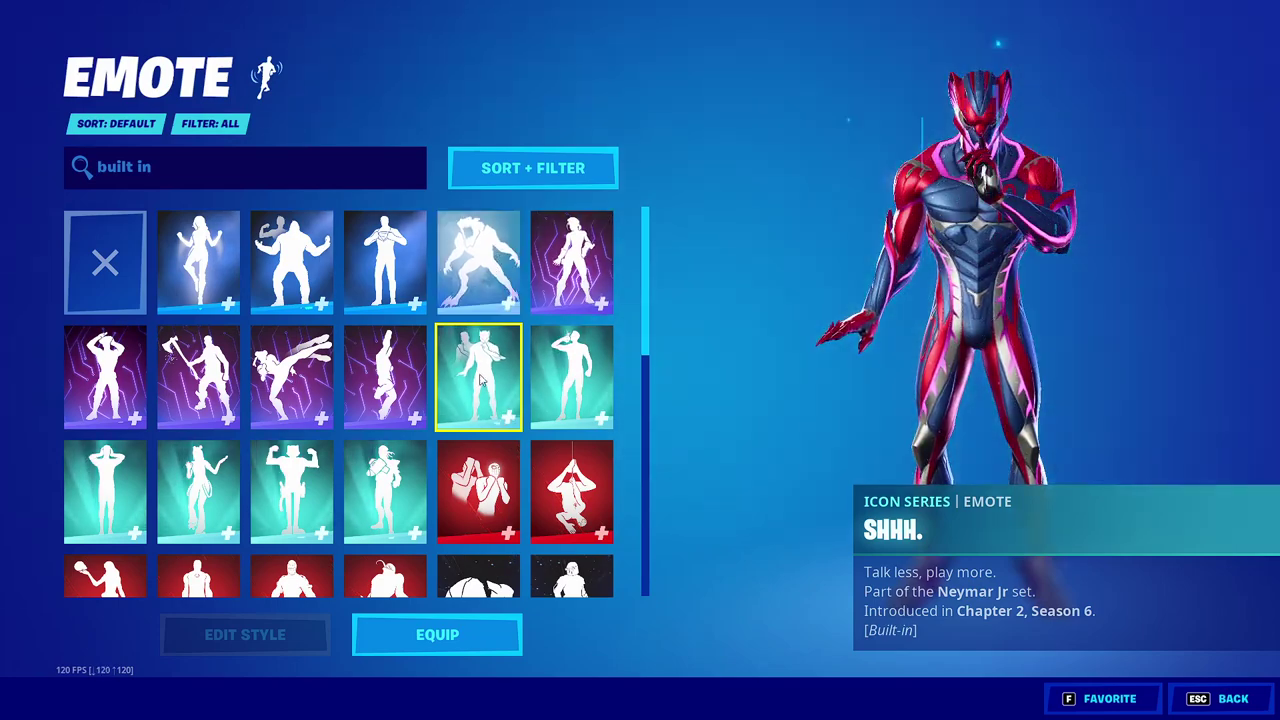
pyautogui.click(480, 377)
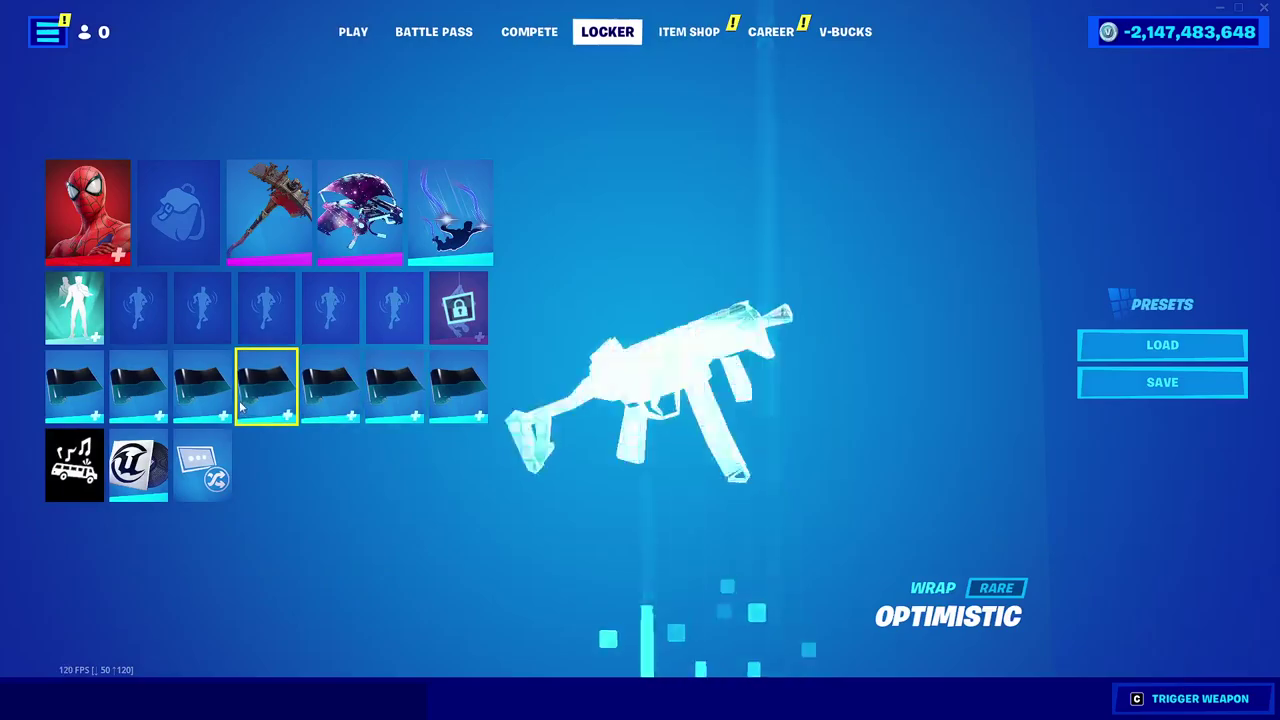
# Search 'floss' and equip the Floss emote in the first emote slot.
pyautogui.click(348, 36)
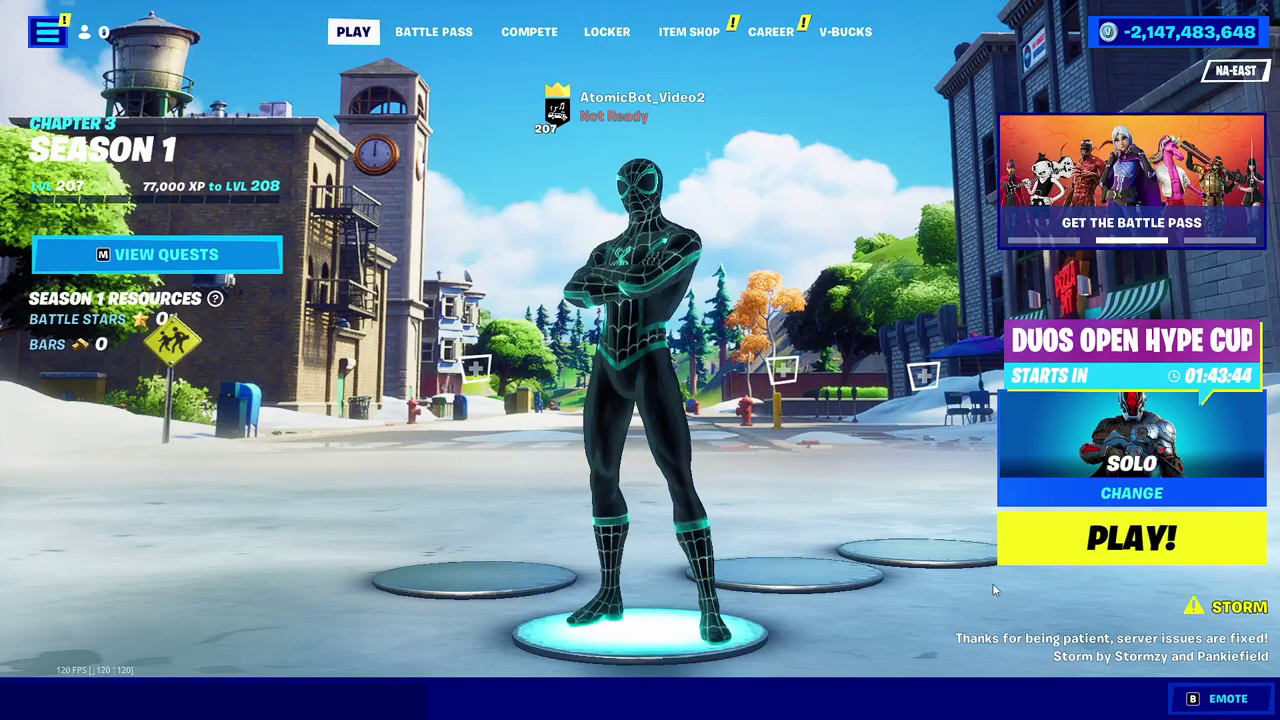
pyautogui.click(606, 31)
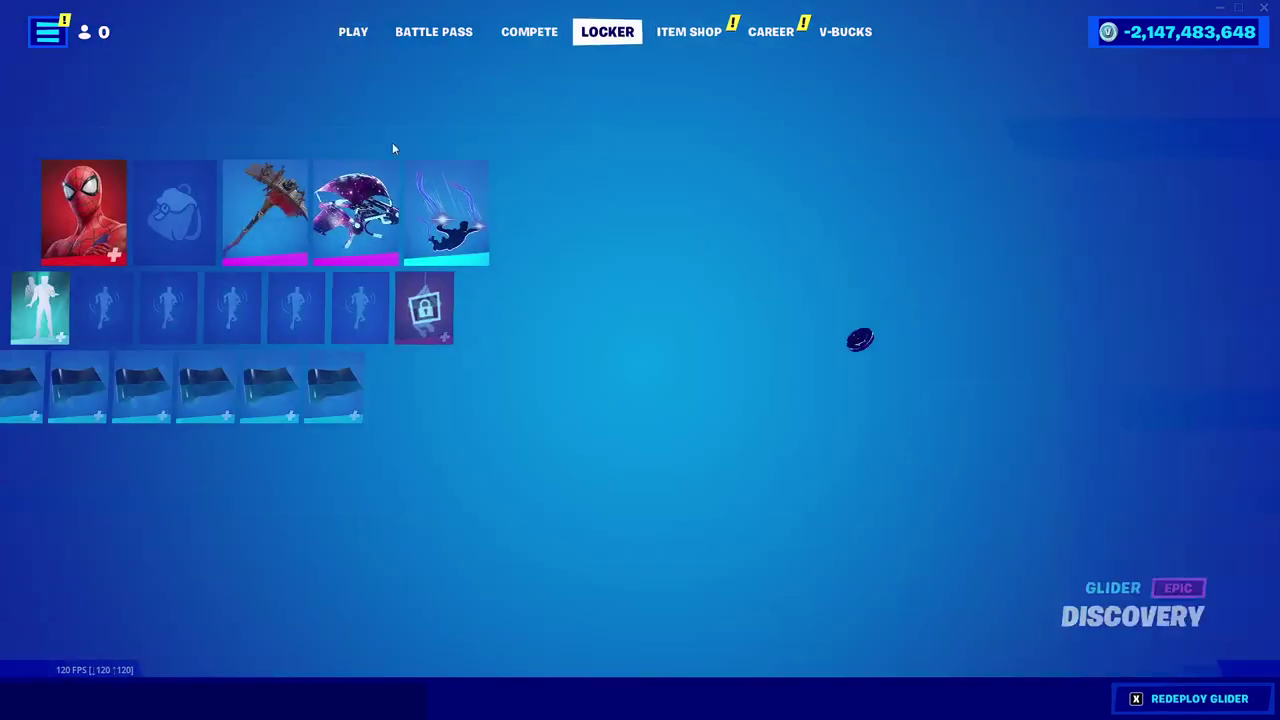
pyautogui.click(137, 306)
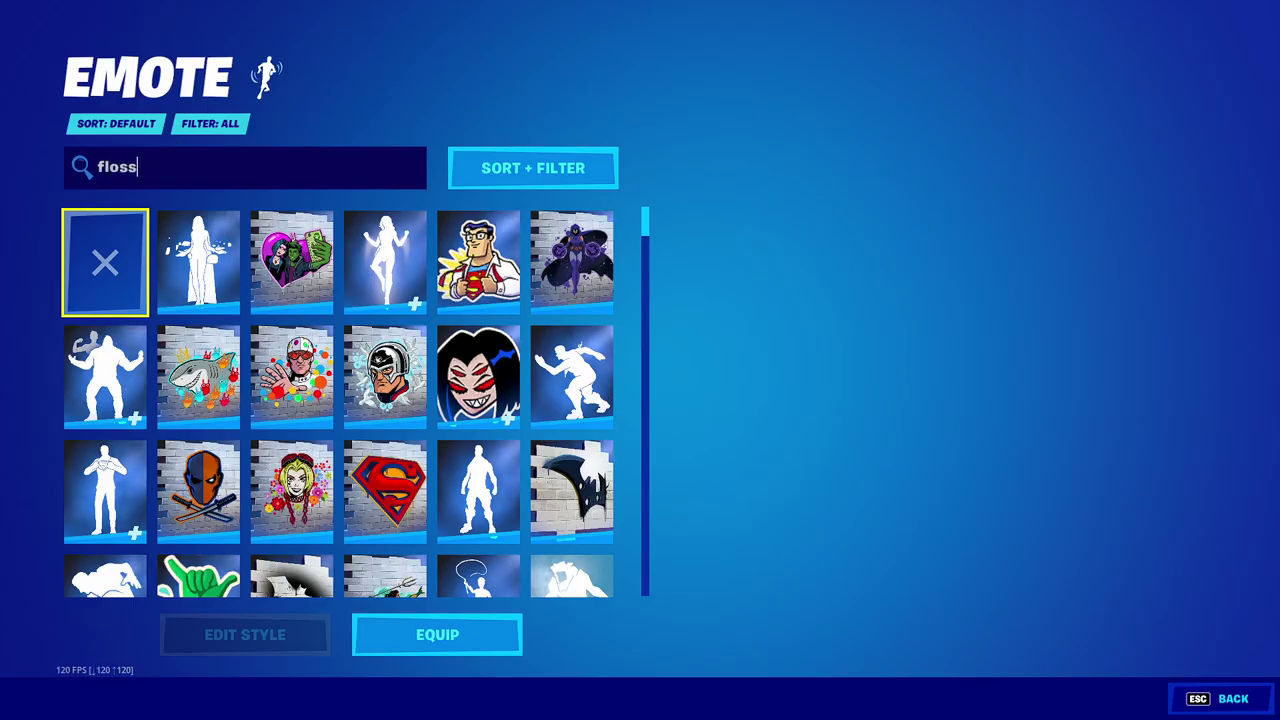
pyautogui.write('floss')
pyautogui.doubleClick(205, 270)
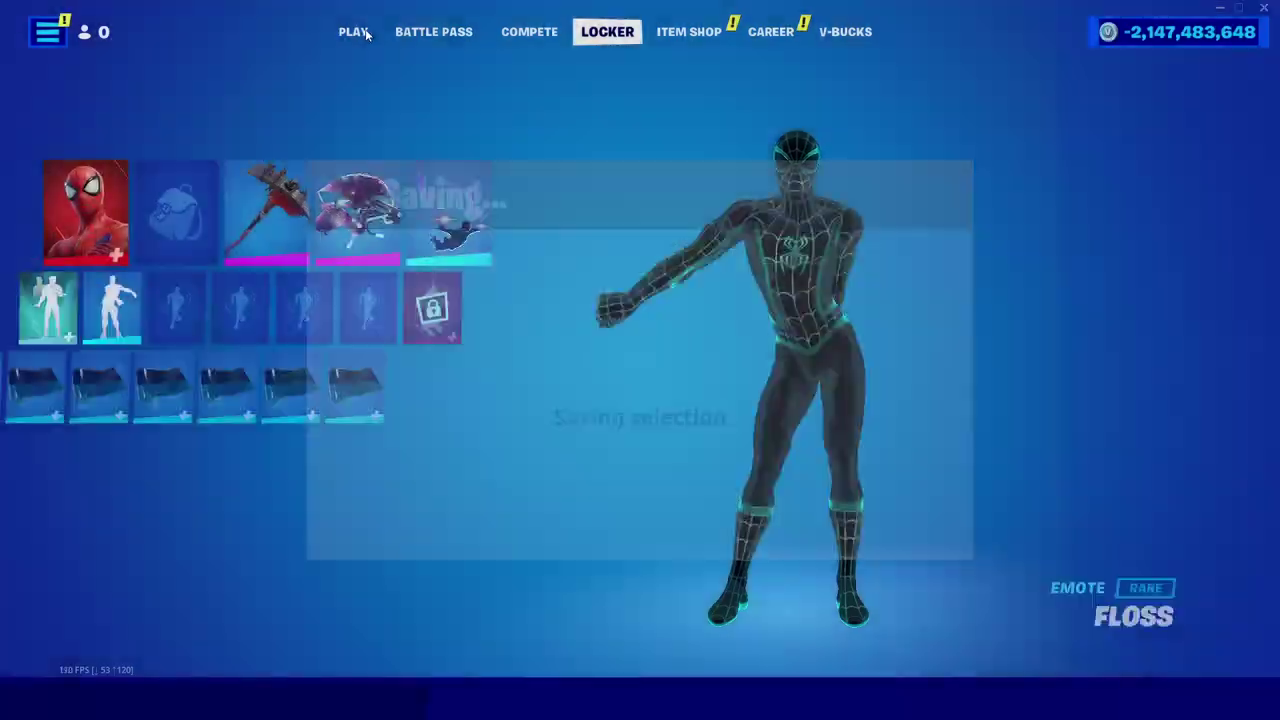
# Perform the Floss emote from the emote wheel in the lobby.
pyautogui.click(362, 36)
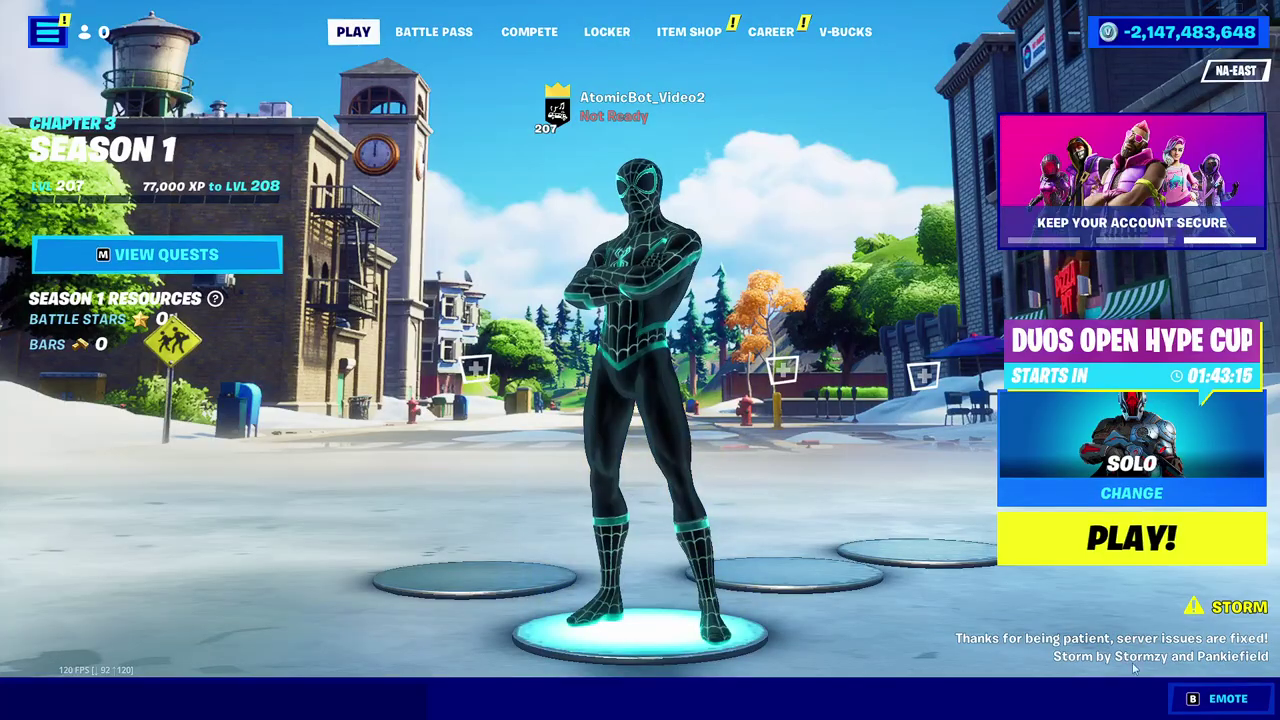
pyautogui.press('b')
pyautogui.click(647, 566)
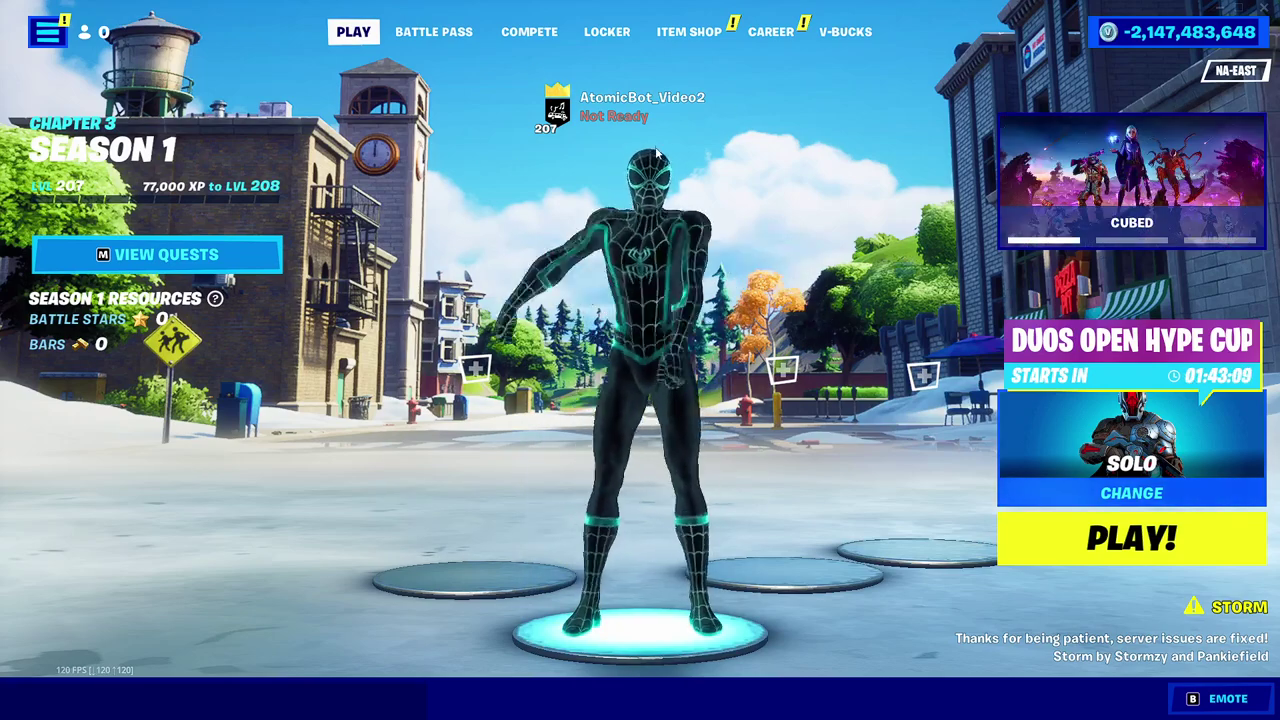
pyautogui.click(607, 31)
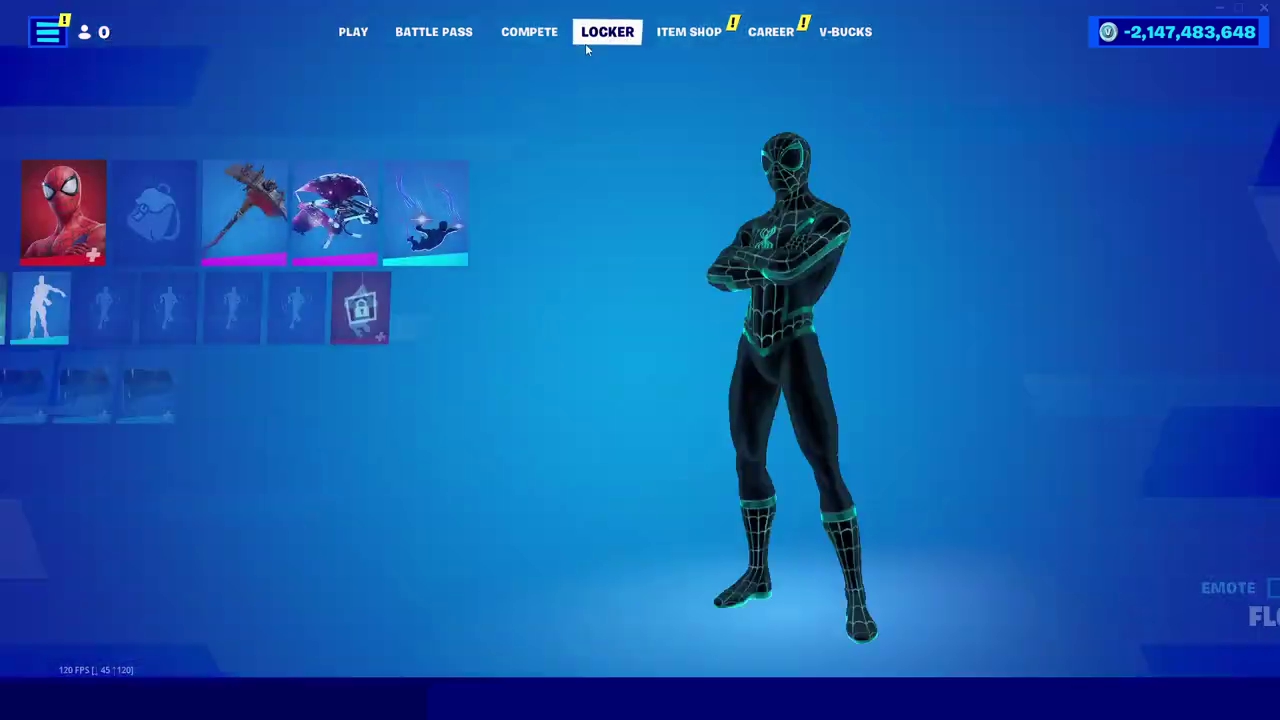
# Search the outfits for 'ghoul' and equip Ghoul Trooper in its Pink style.
pyautogui.click(115, 222)
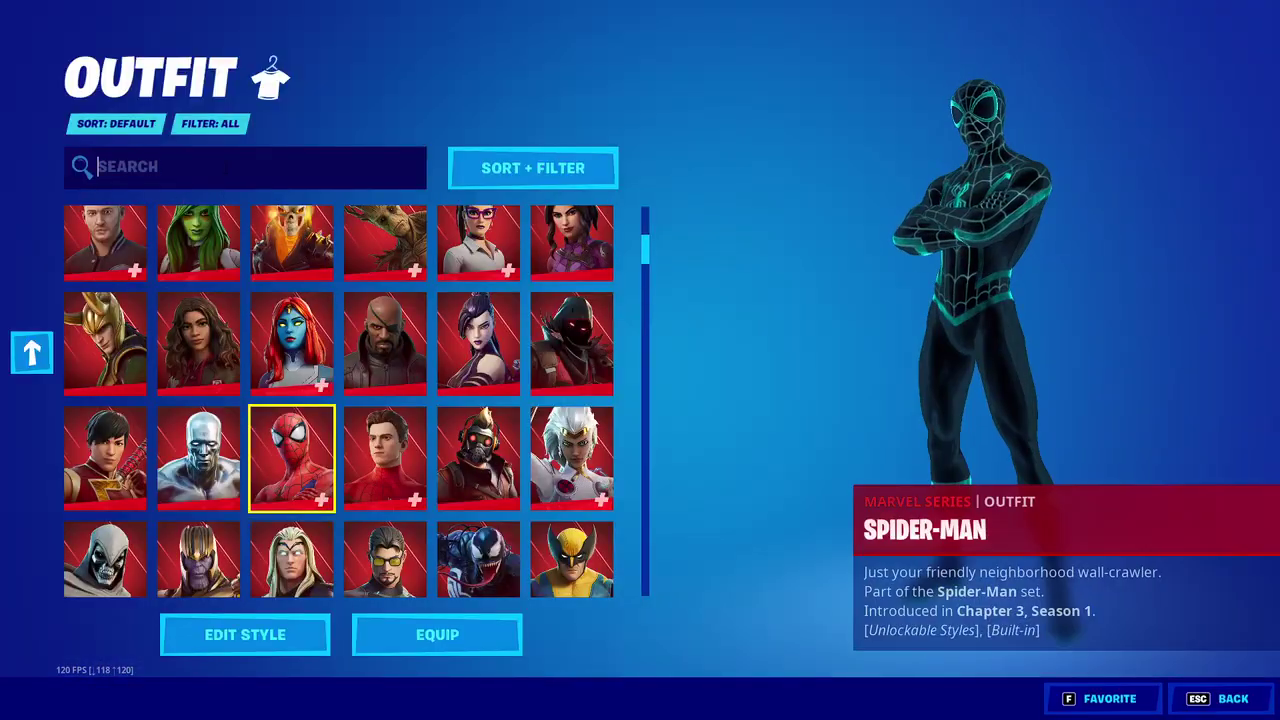
pyautogui.write('ghoul')
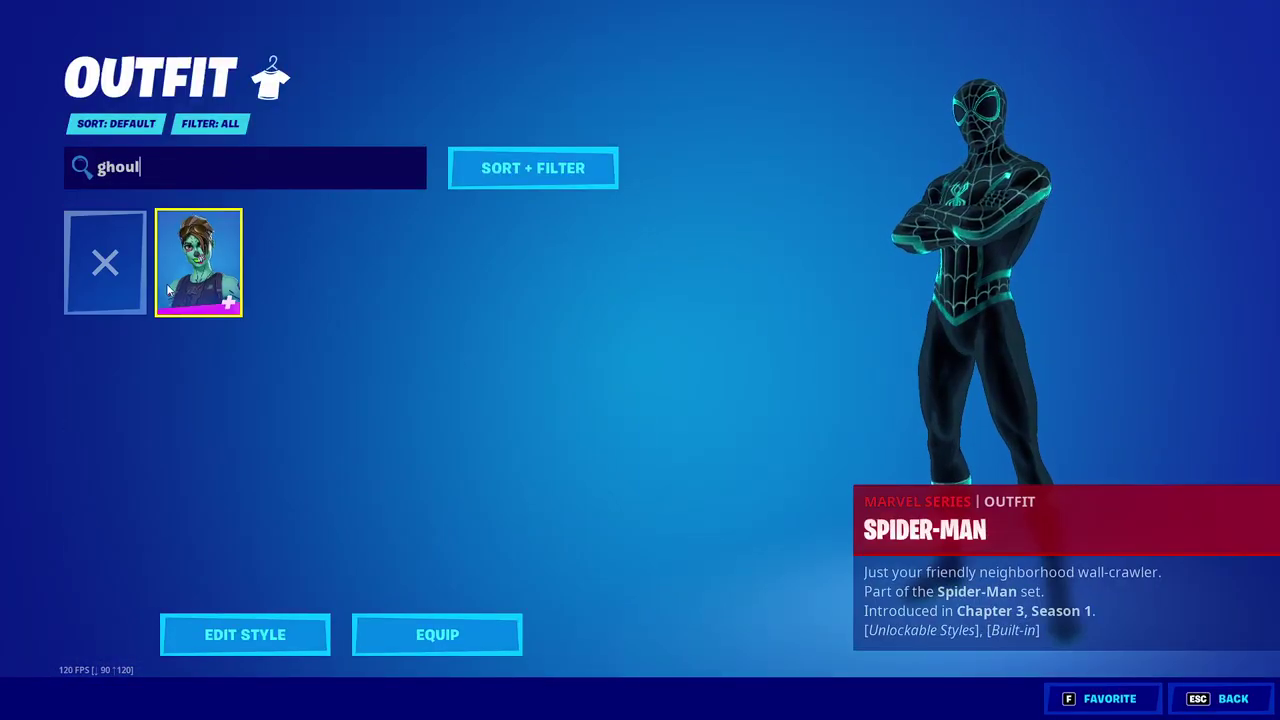
pyautogui.click(303, 645)
pyautogui.click(234, 272)
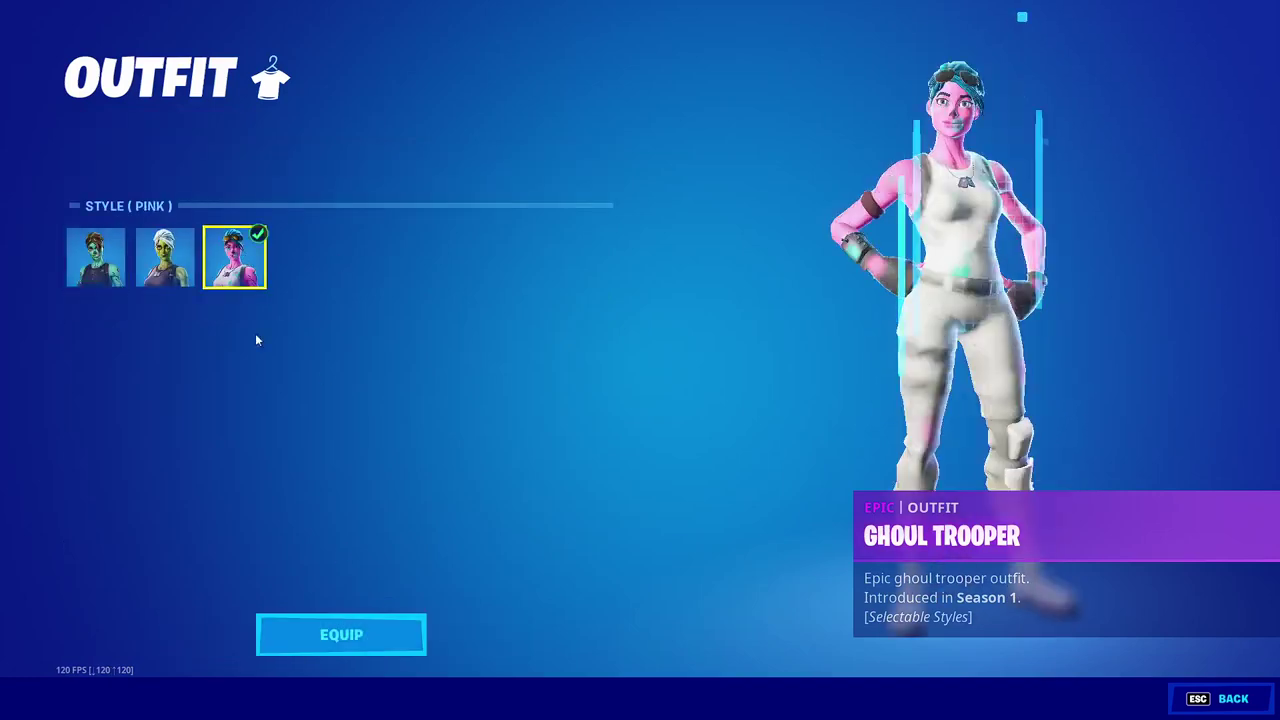
pyautogui.click(341, 636)
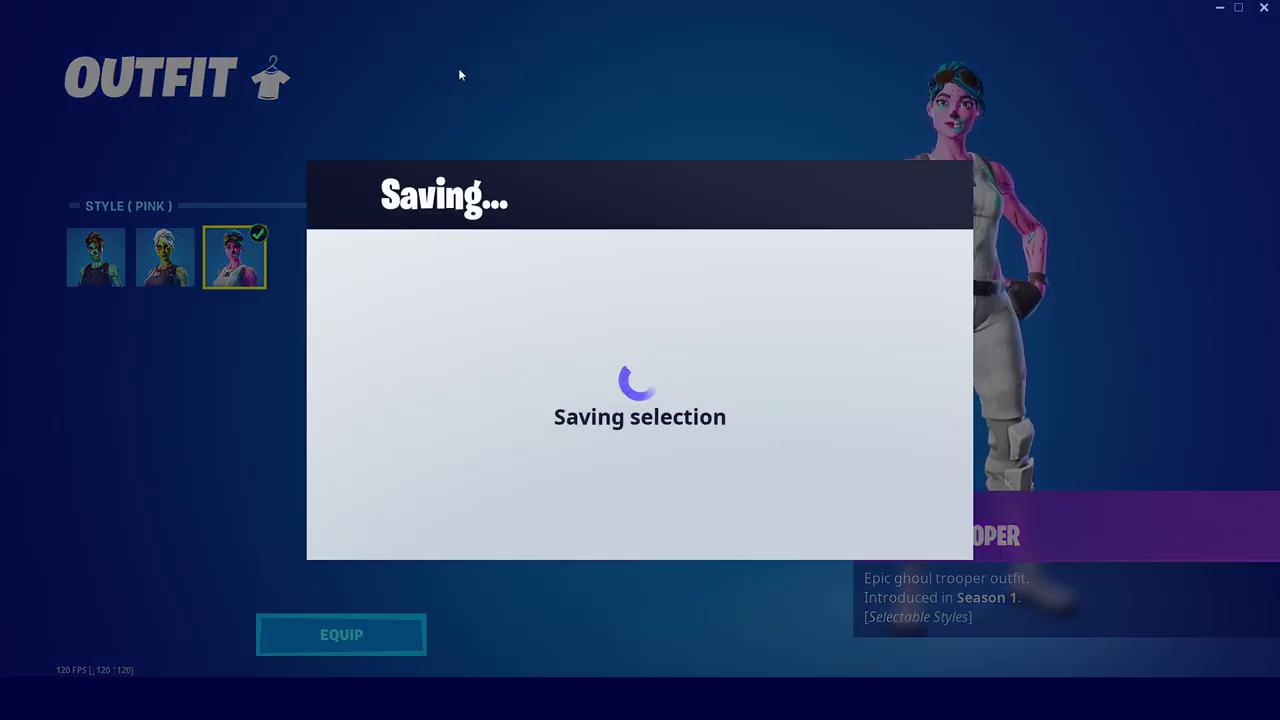
pyautogui.press('Escape')
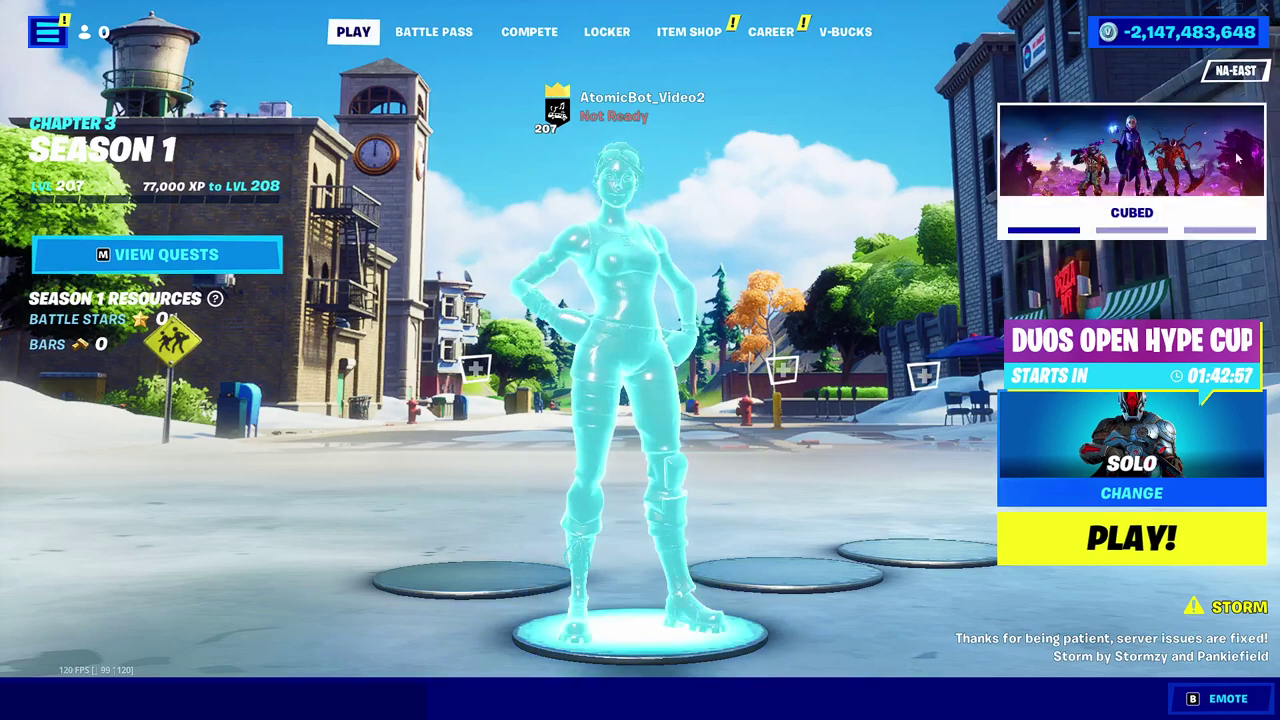
# Equip Skull Trooper in its Purple Glow style and return to the main lobby.
pyautogui.click(607, 31)
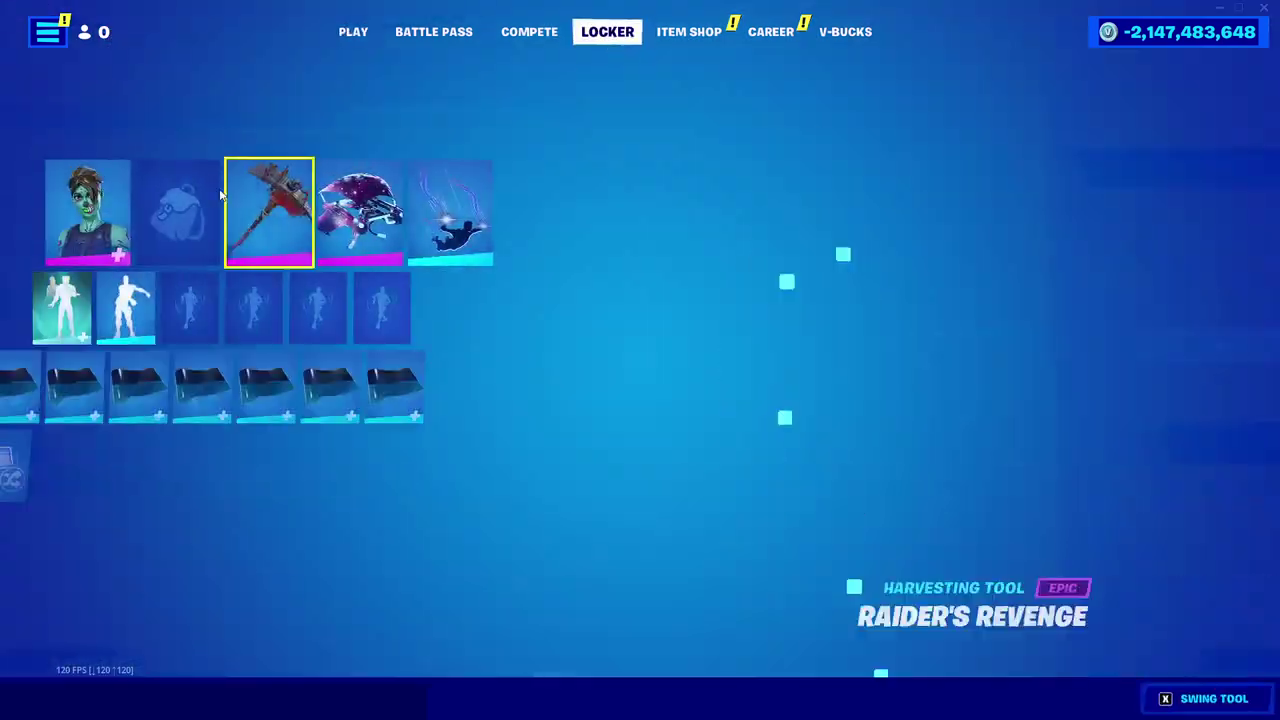
pyautogui.click(67, 230)
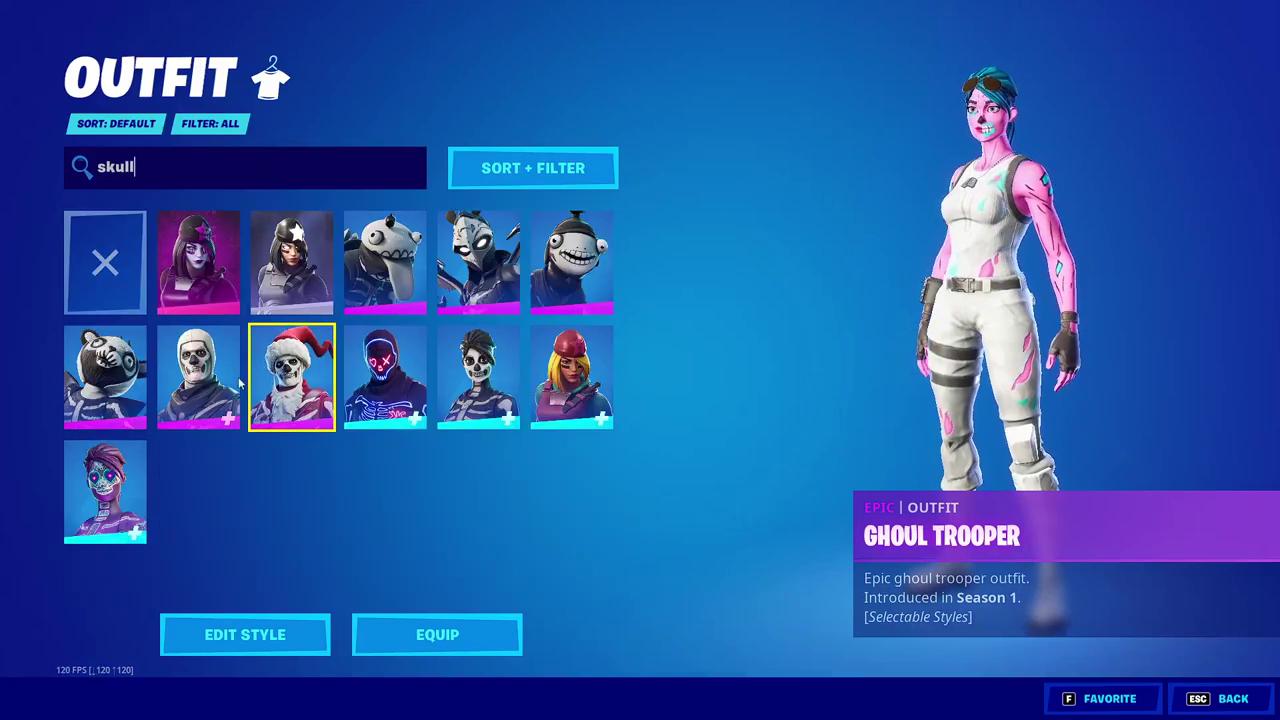
pyautogui.click(228, 378)
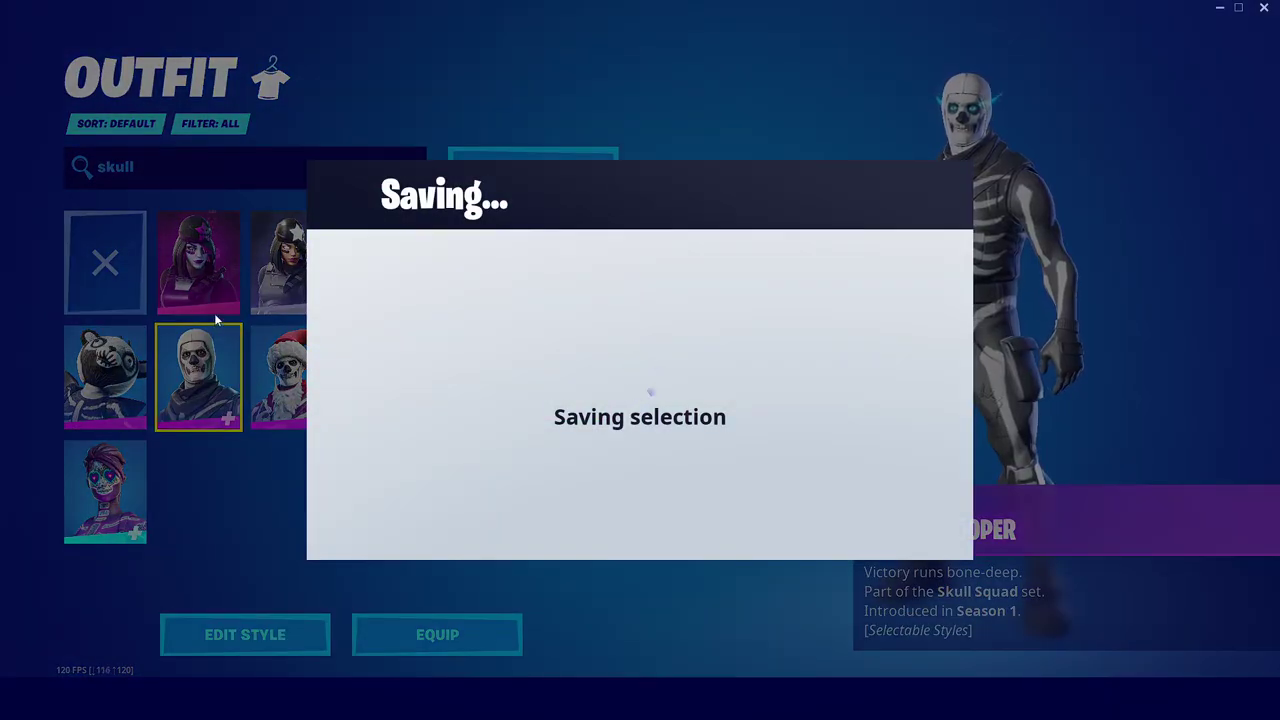
pyautogui.press('Return')
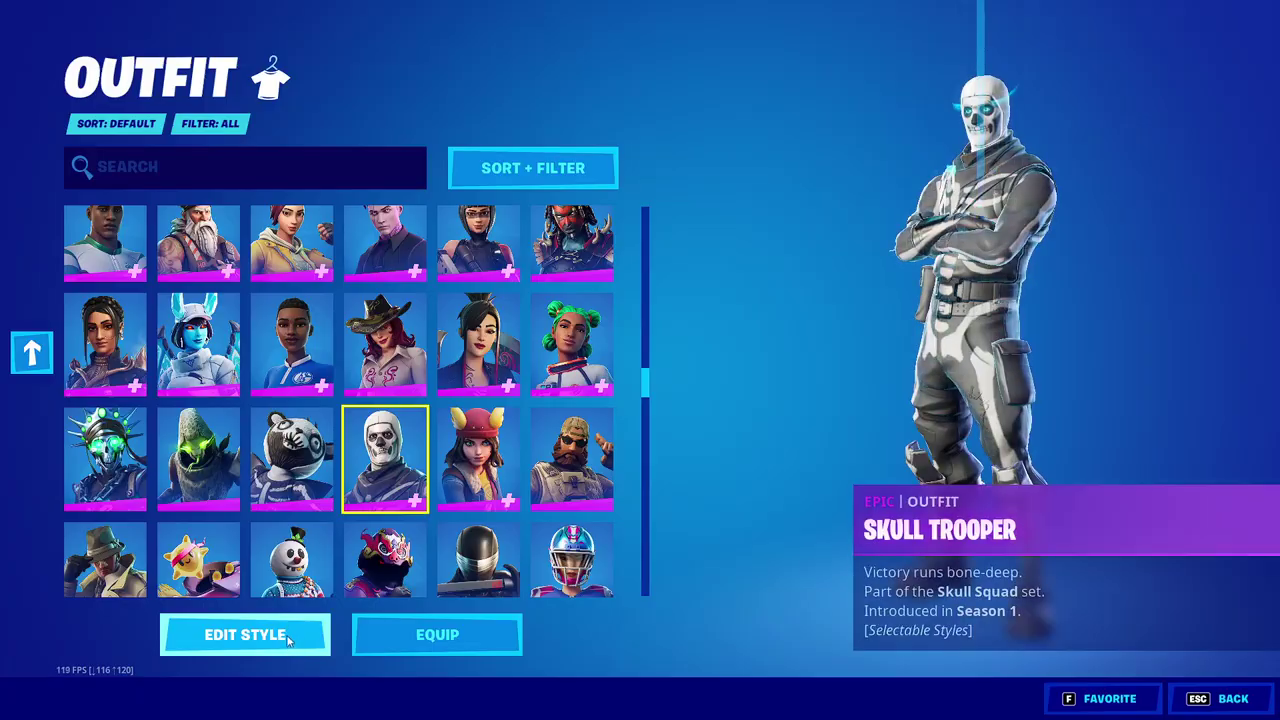
pyautogui.click(288, 640)
pyautogui.click(179, 271)
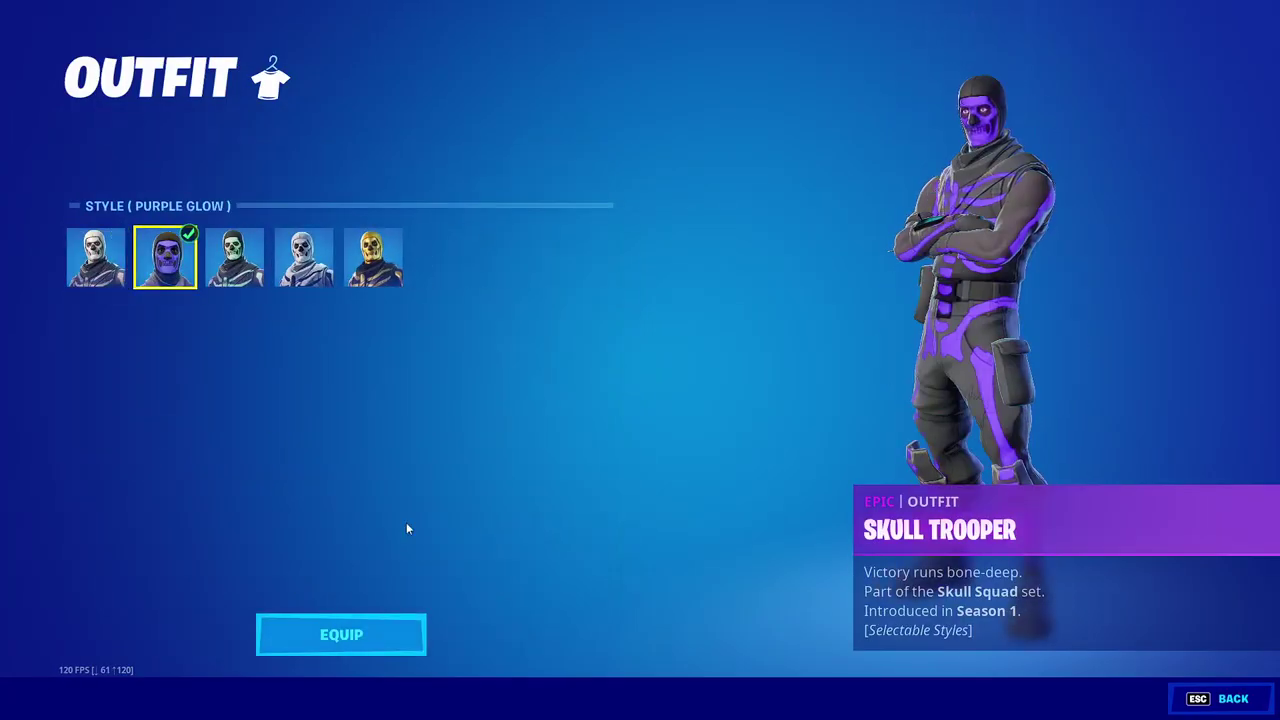
pyautogui.click(369, 642)
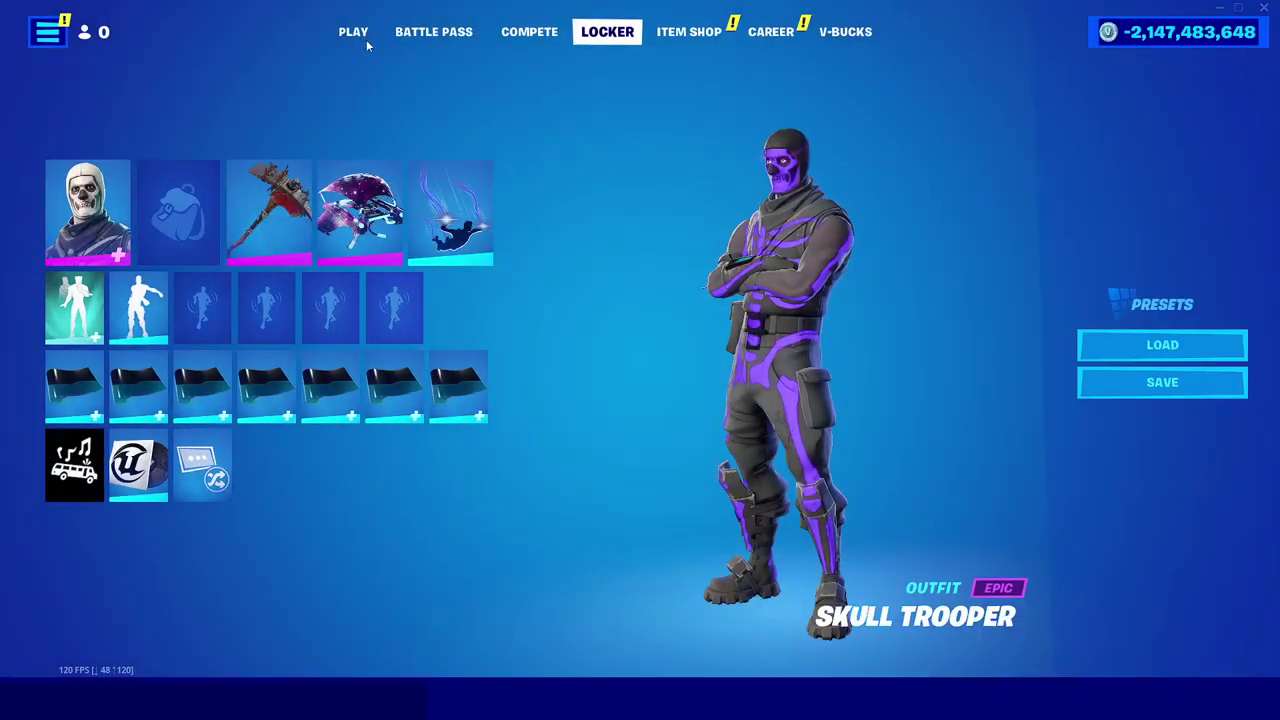
pyautogui.click(364, 37)
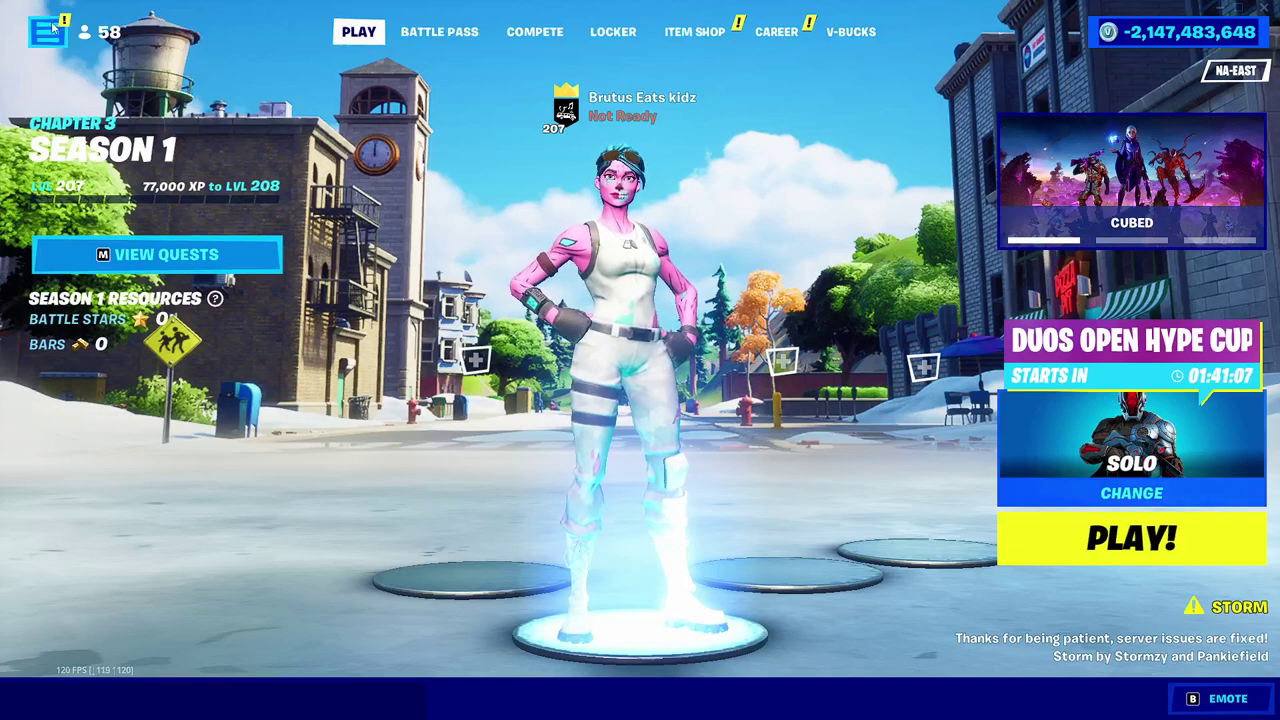
# Join the Sala de Battle Royale party from the Joinable Parties list.
pyautogui.click(40, 30)
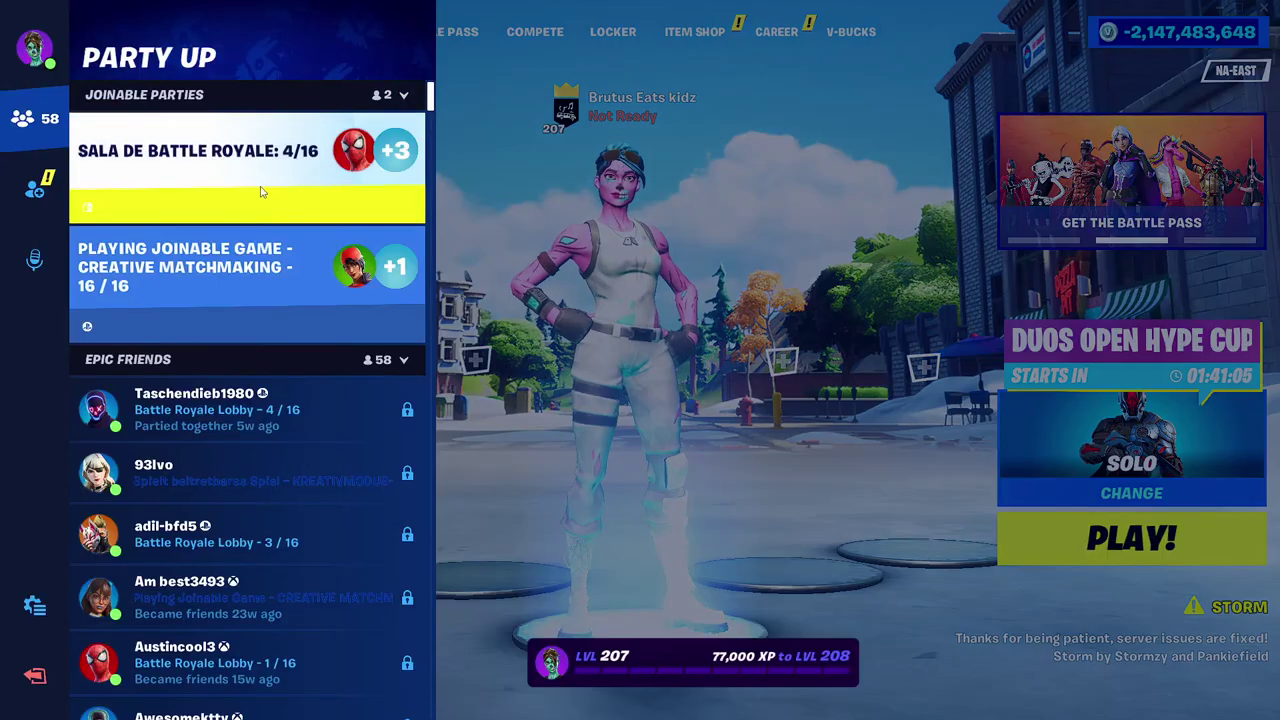
pyautogui.scroll(-5, 307, 531)
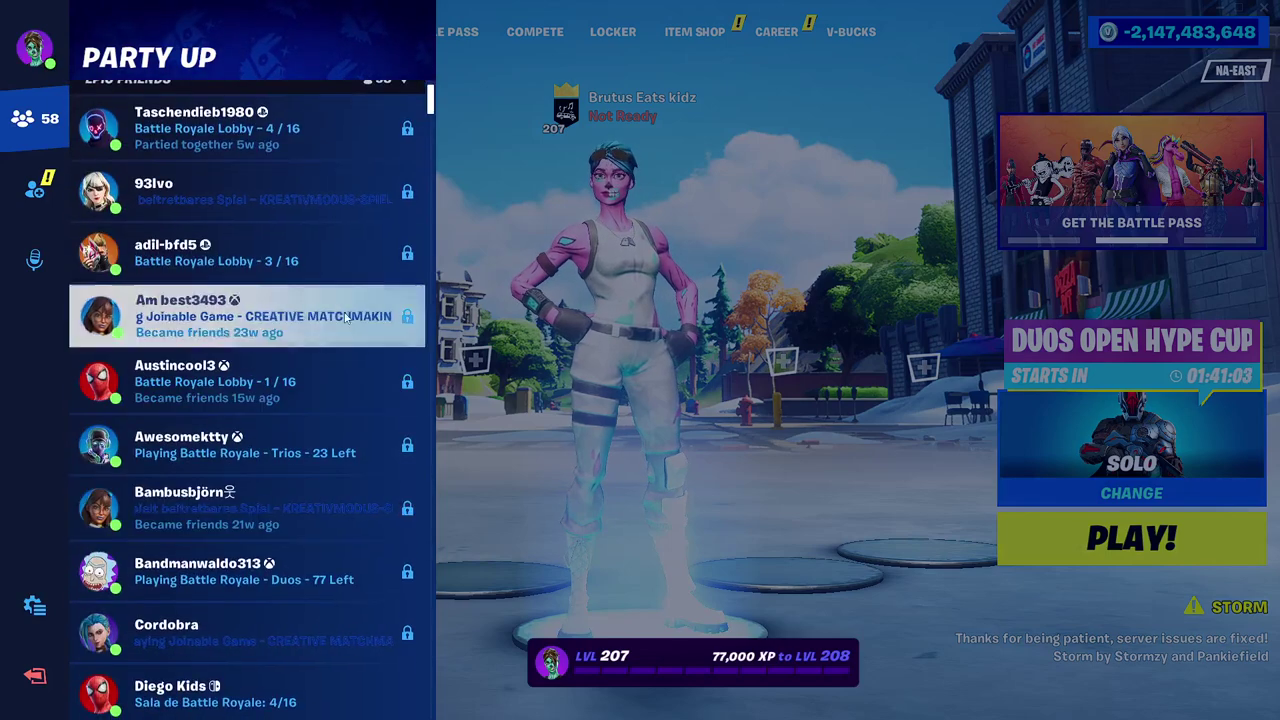
pyautogui.scroll(5, 376, 404)
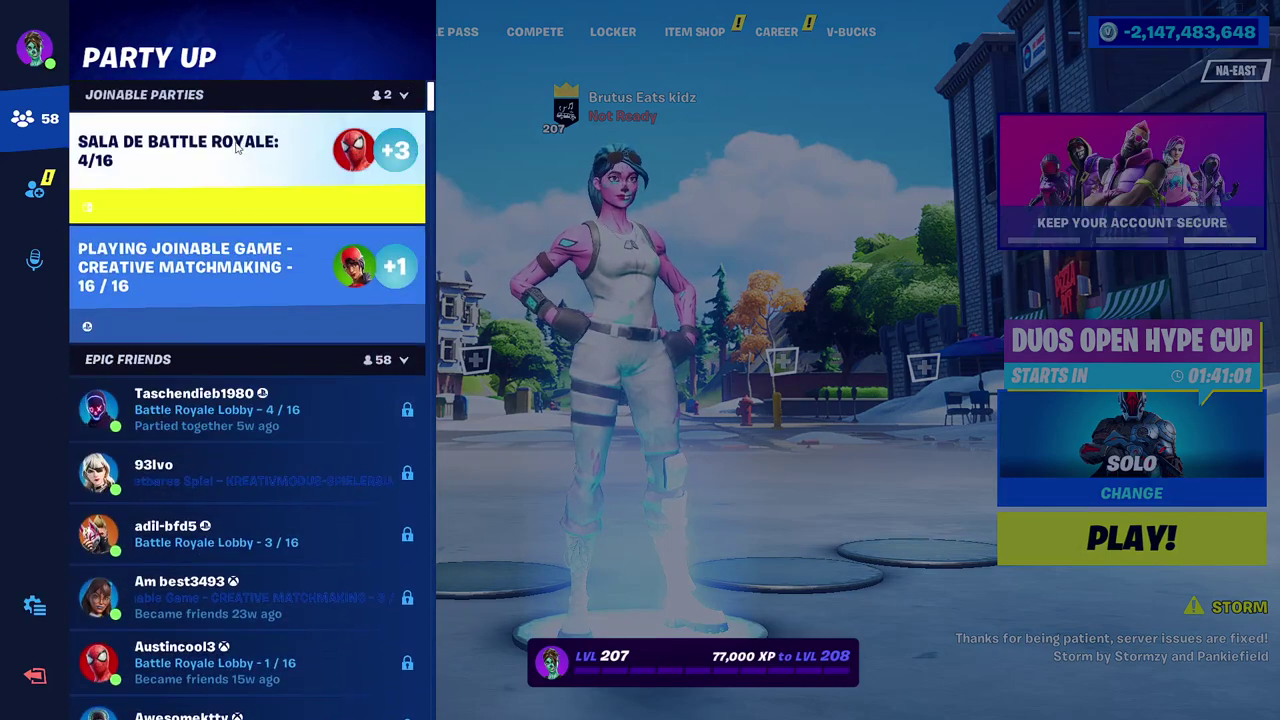
pyautogui.click(238, 175)
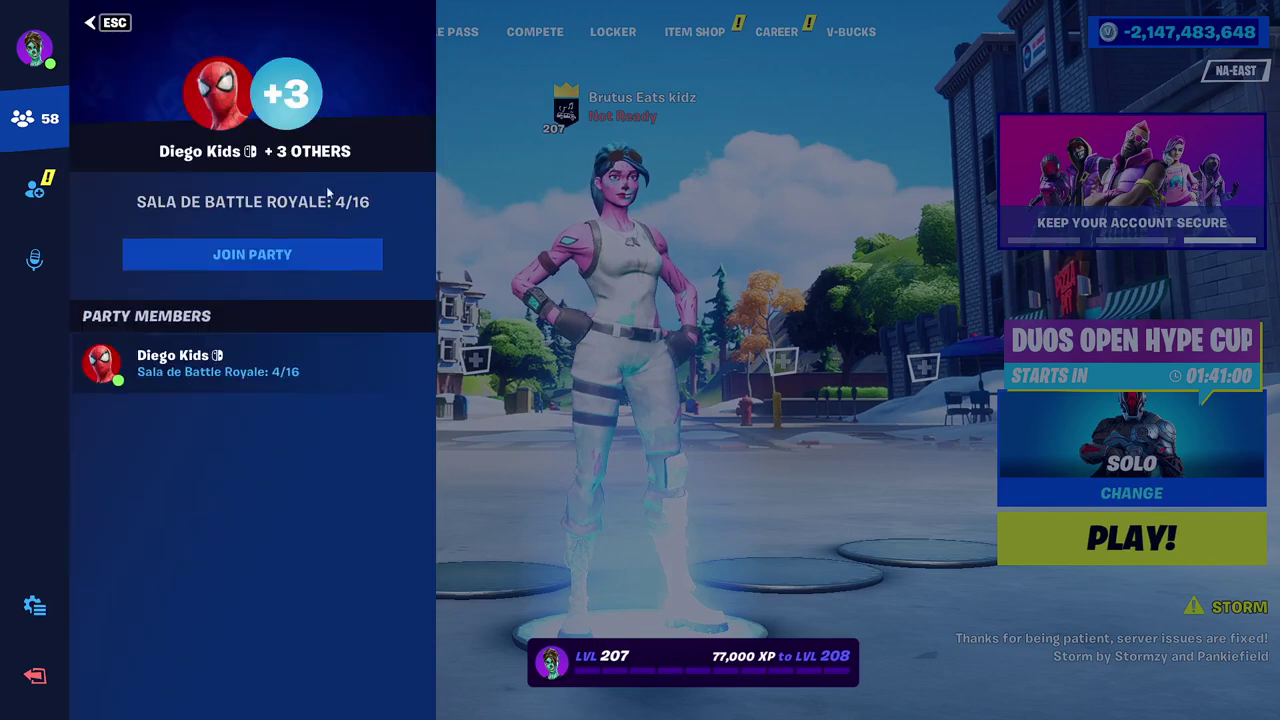
pyautogui.click(324, 253)
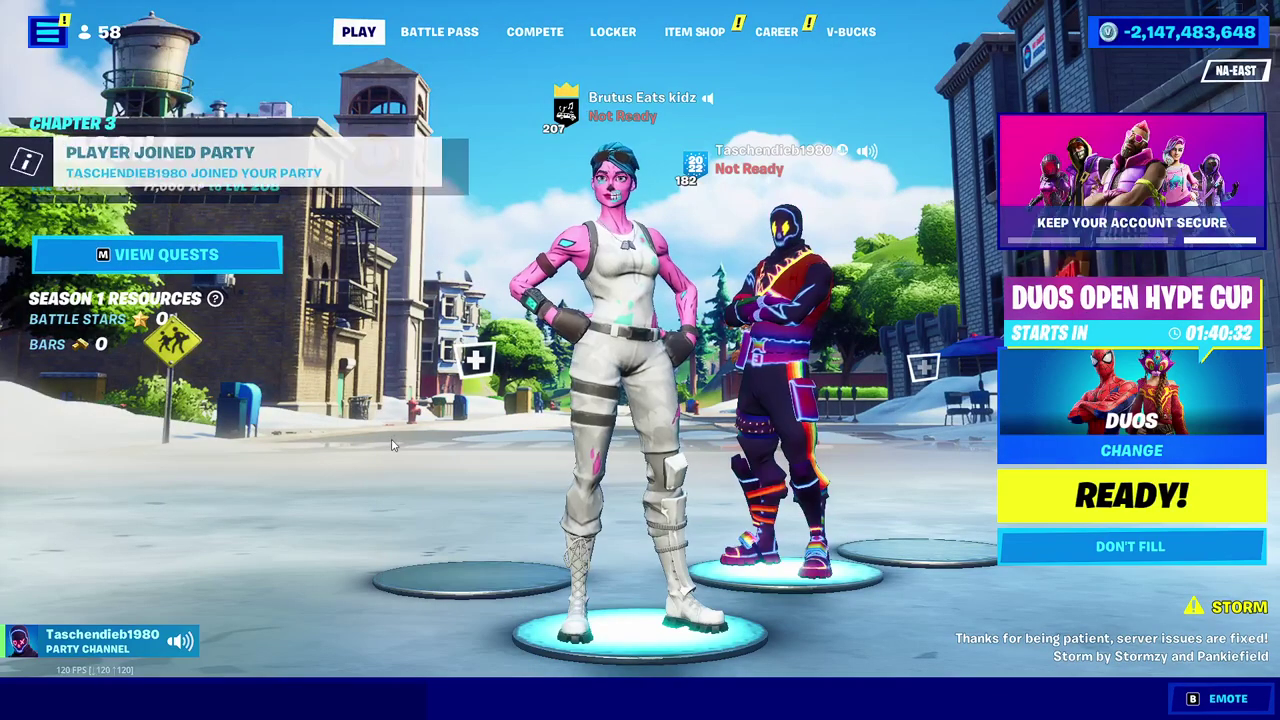